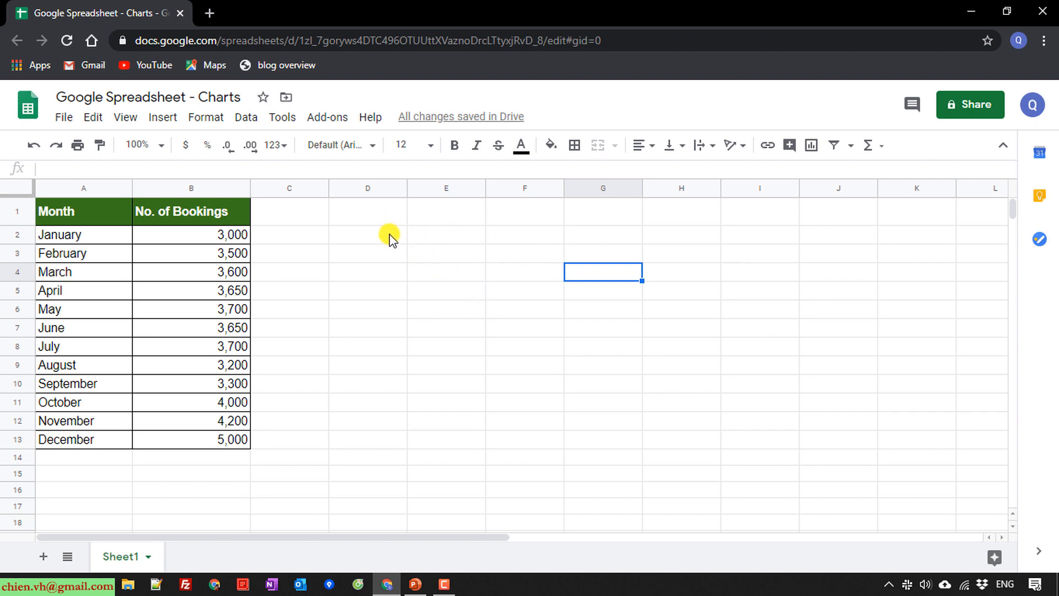
- Insert a chart on the sheet and position it beside the bookings table, clear of columns A and B
{"action": "left_click", "coordinate": [163, 120]}
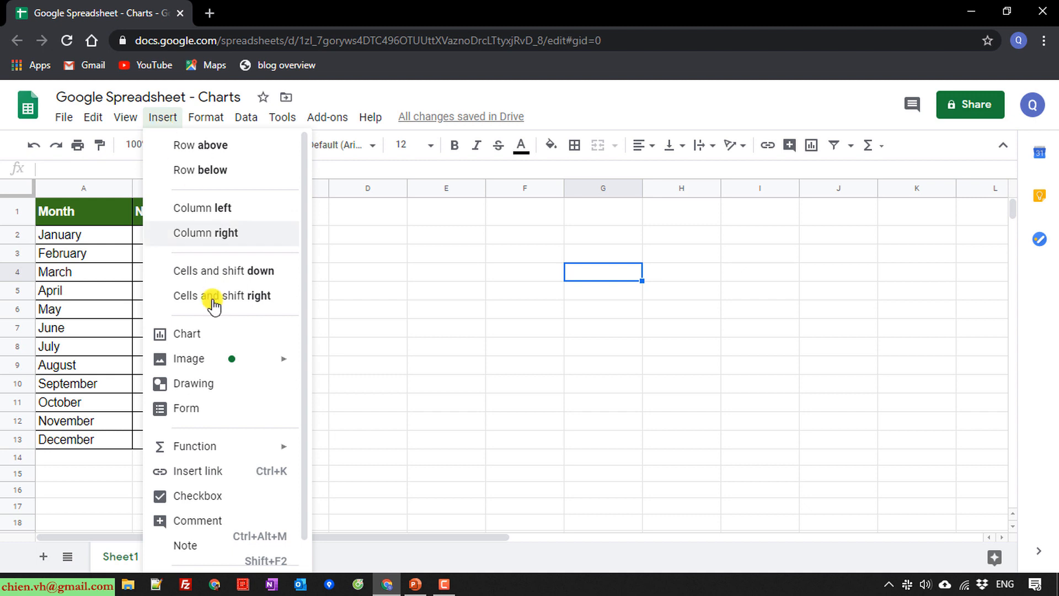
{"action": "left_click", "coordinate": [213, 343]}
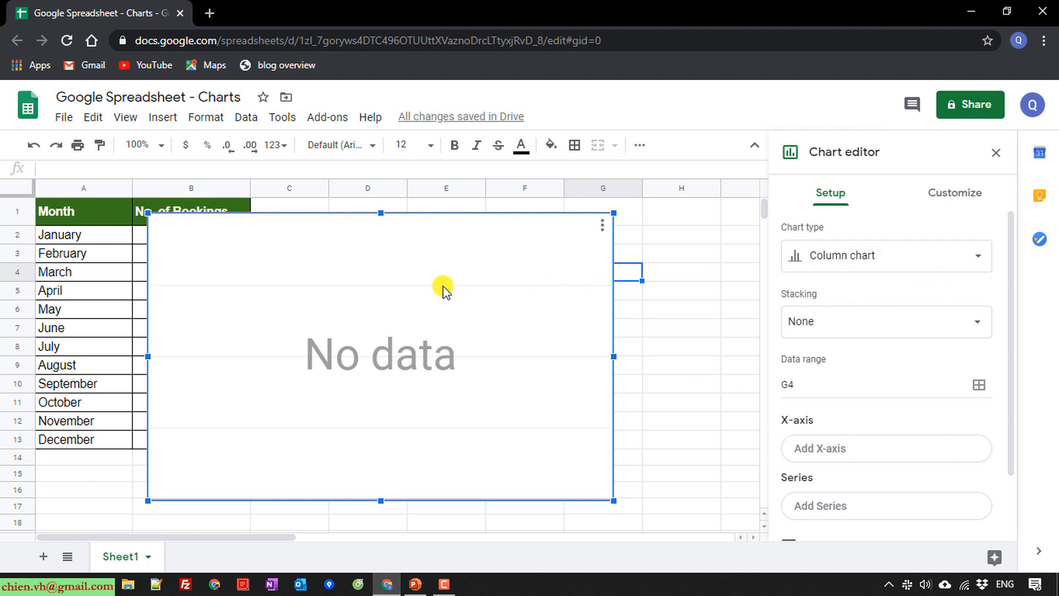
{"action": "left_click_drag", "start_coordinate": [309, 284], "coordinate": [454, 295]}
{"action": "left_click", "coordinate": [456, 220]}
{"action": "left_click", "coordinate": [501, 306]}
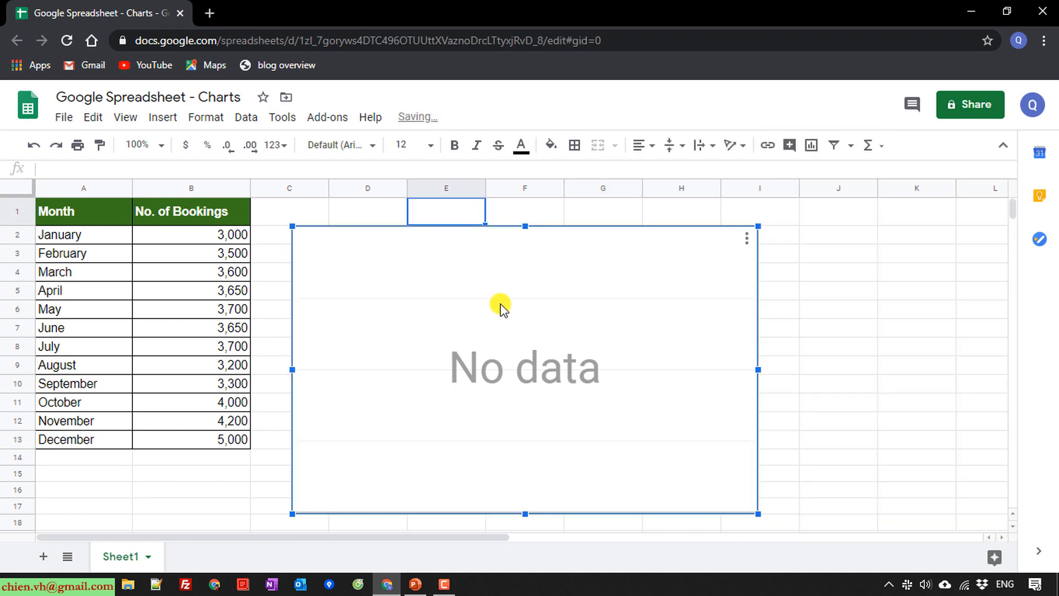
- Set the empty chart's data range to A1:B13, covering the Month and No. of Bookings columns
{"action": "double_click", "coordinate": [501, 303]}
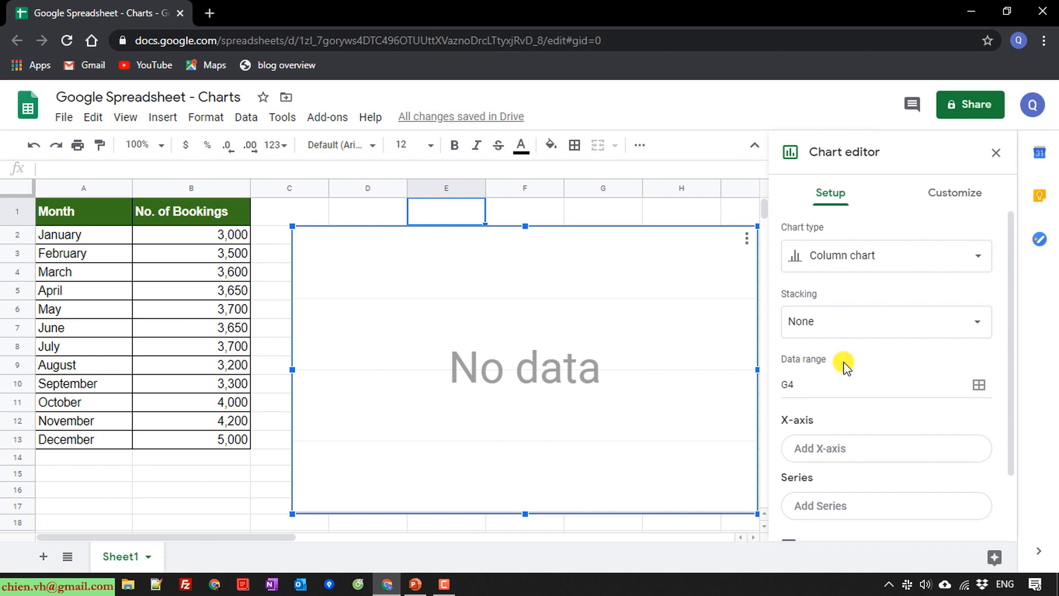
{"action": "left_click", "coordinate": [981, 387]}
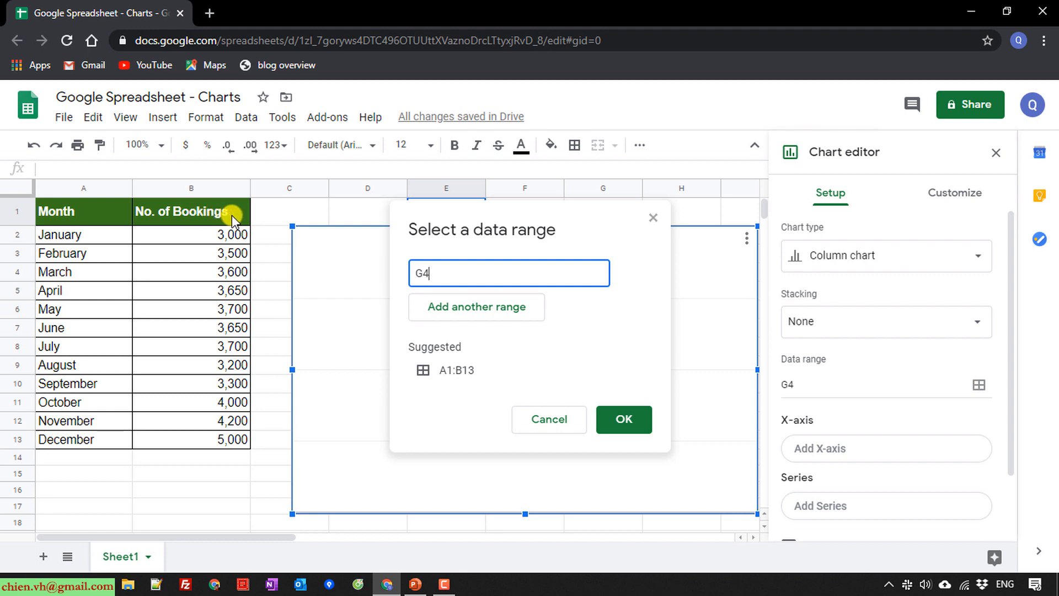
{"action": "left_click", "coordinate": [42, 205]}
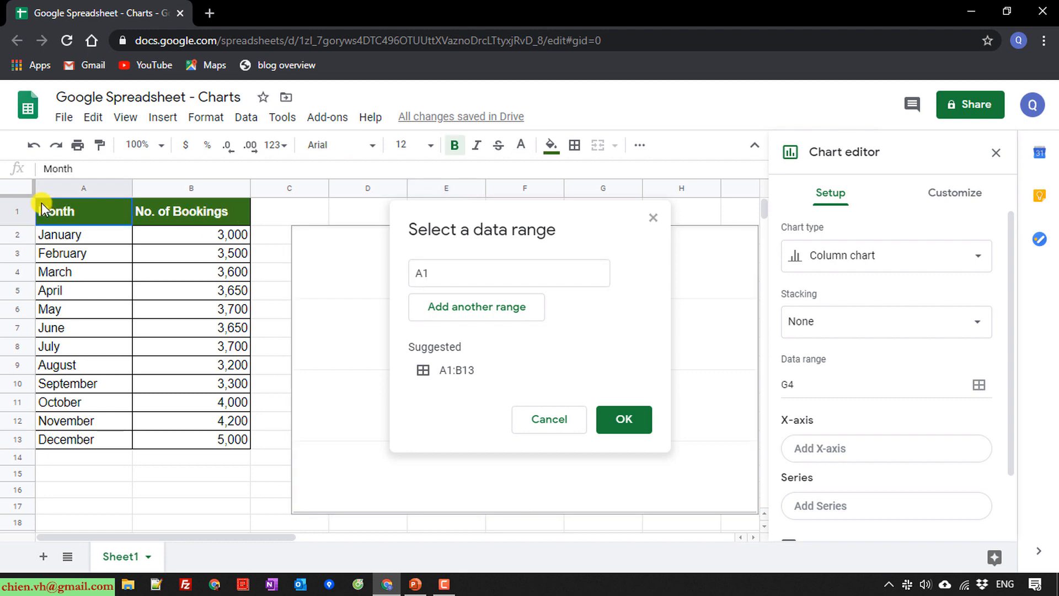
{"action": "left_click_drag", "start_coordinate": [42, 203], "coordinate": [214, 440]}
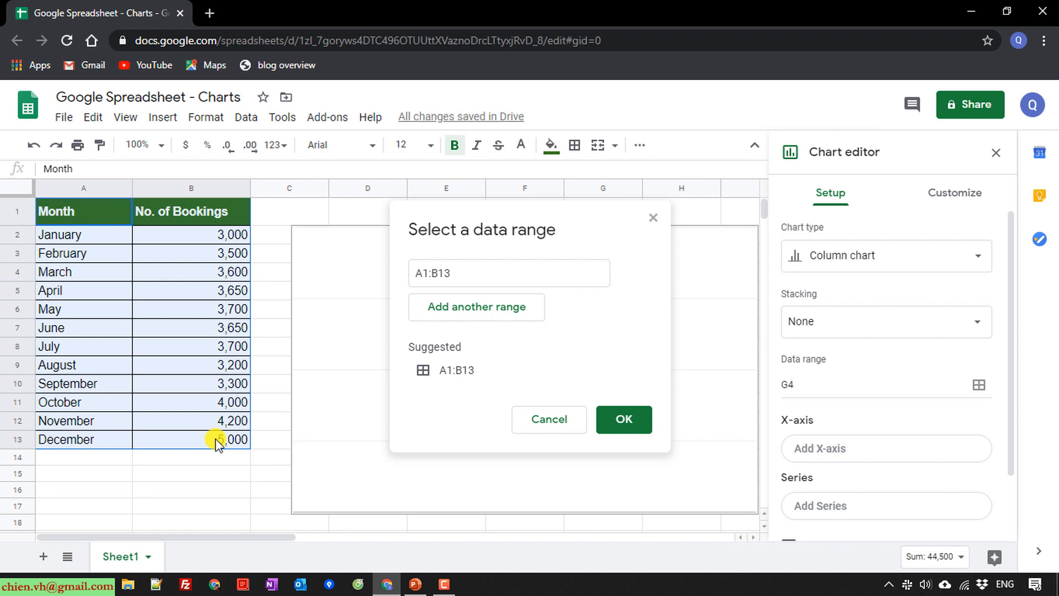
{"action": "left_click", "coordinate": [634, 422]}
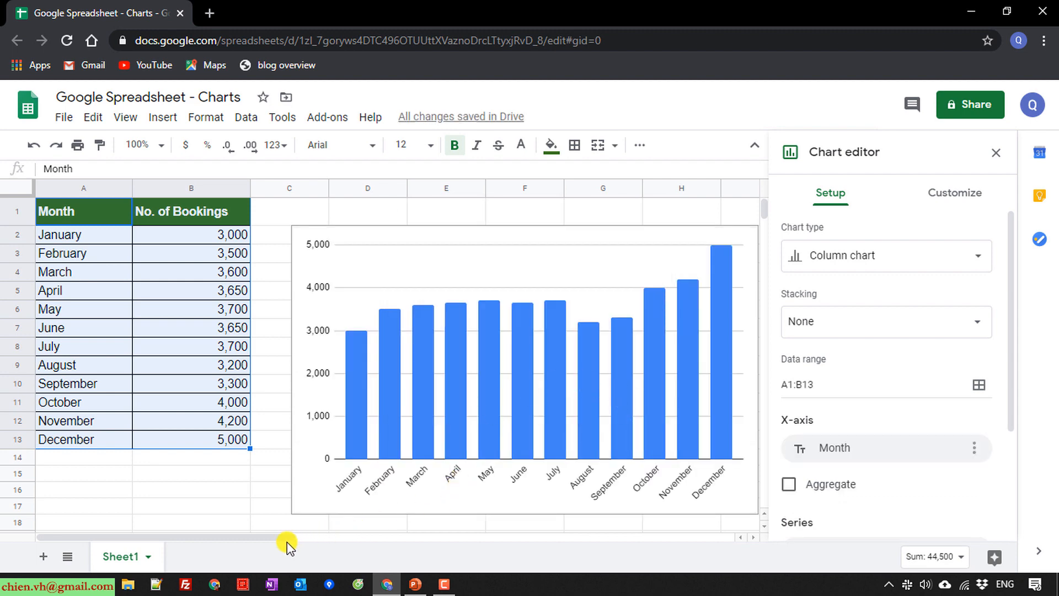
{"action": "mouse_move", "coordinate": [277, 536]}
{"action": "left_mouse_down"}
{"action": "mouse_move", "coordinate": [304, 537]}
{"action": "mouse_move", "coordinate": [295, 532]}
{"action": "left_mouse_up"}
{"action": "left_click", "coordinate": [231, 478]}
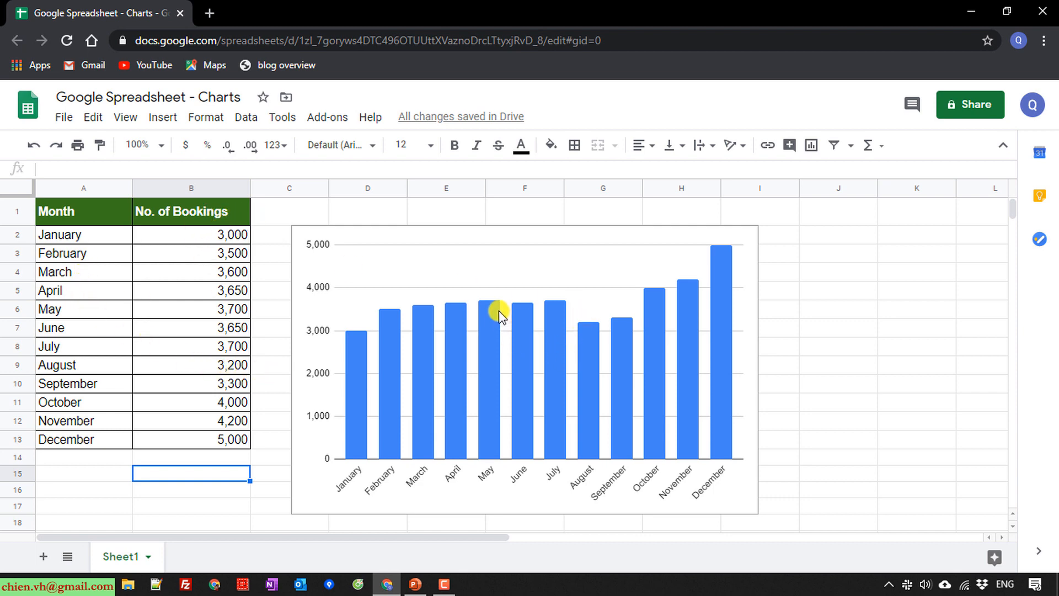
- Reopen the column chart for editing and review its setup options, from chart type to the header and label settings
{"action": "double_click", "coordinate": [505, 280]}
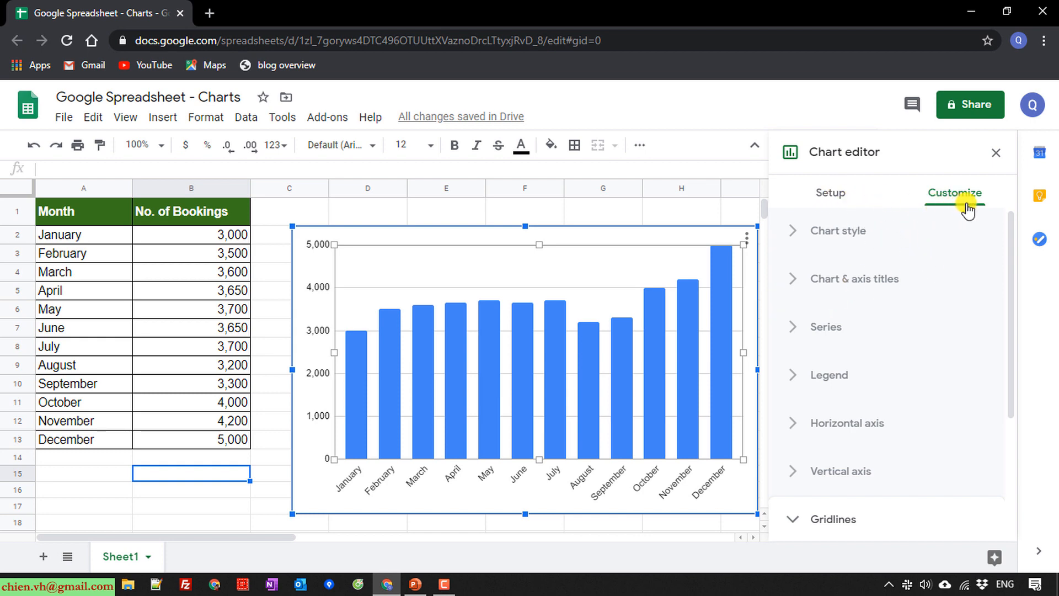
{"action": "left_click", "coordinate": [836, 196]}
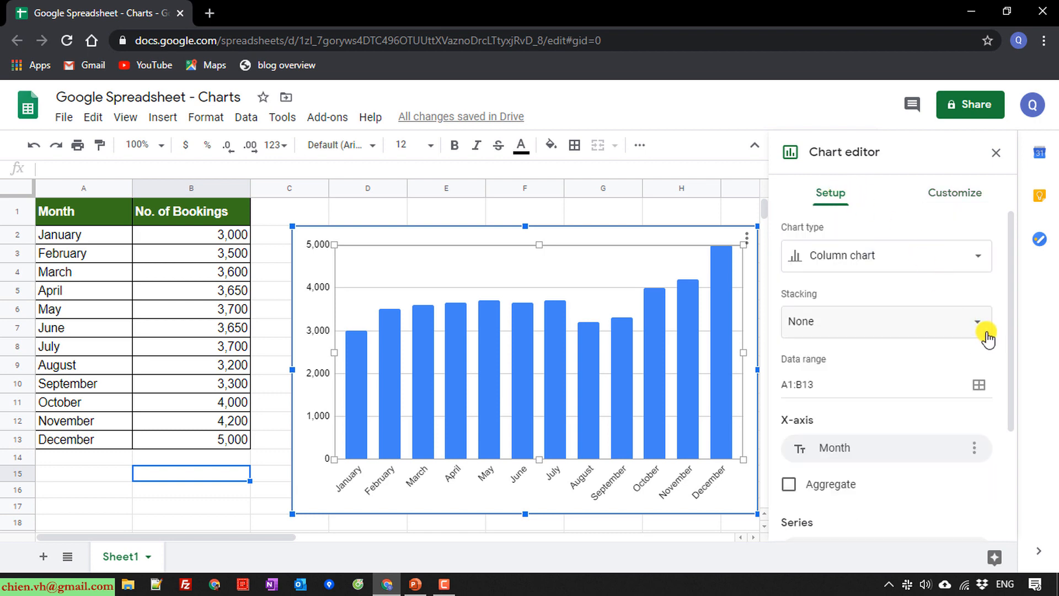
{"action": "scroll", "coordinate": [986, 349], "scroll_direction": "down", "scroll_amount": 1}
{"action": "scroll", "coordinate": [986, 349], "scroll_direction": "down", "scroll_amount": 1}
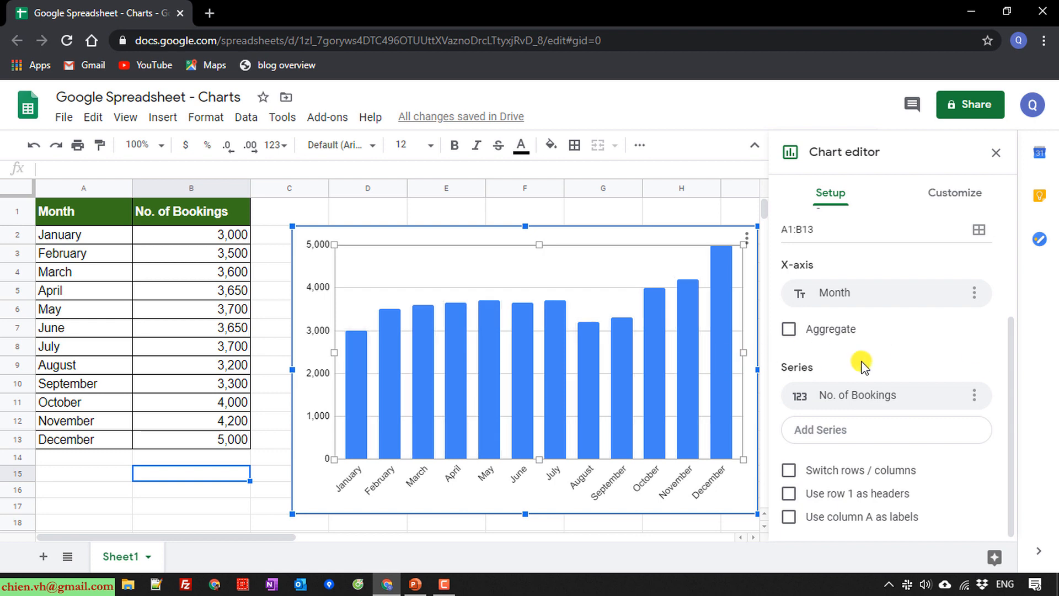
{"action": "scroll", "coordinate": [944, 349], "scroll_direction": "up", "scroll_amount": 2}
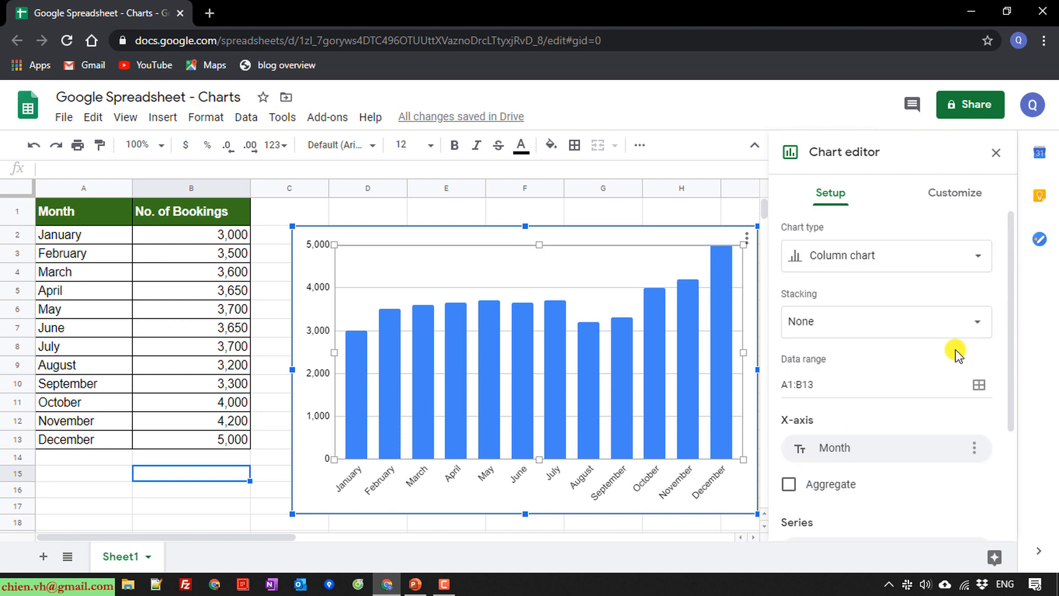
{"action": "scroll", "coordinate": [958, 353], "scroll_direction": "down", "scroll_amount": 3}
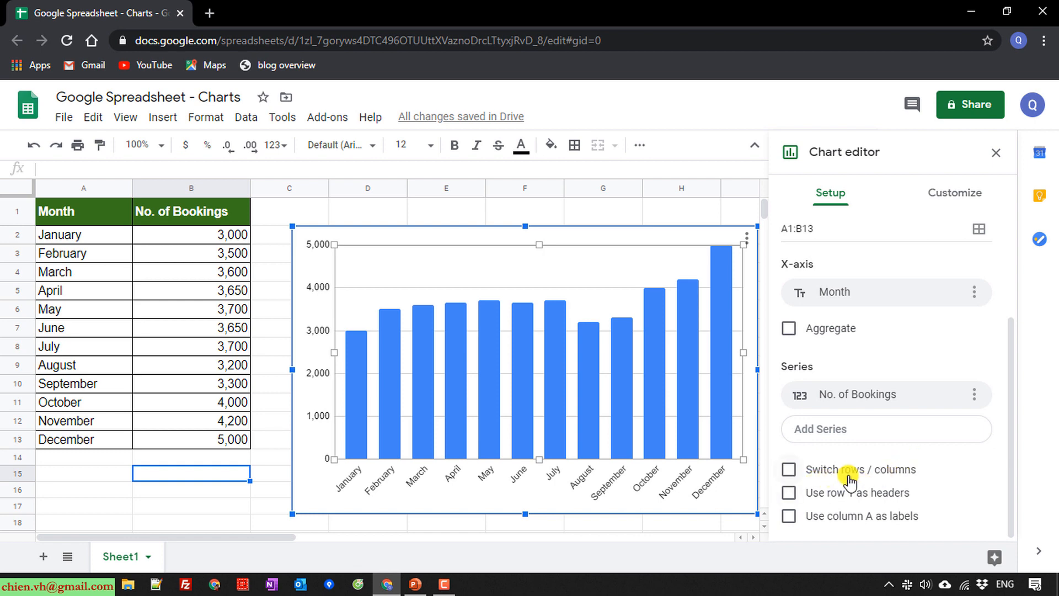
- Try switching the chart's rows and columns, and turn the switch back off
{"action": "left_click", "coordinate": [789, 470]}
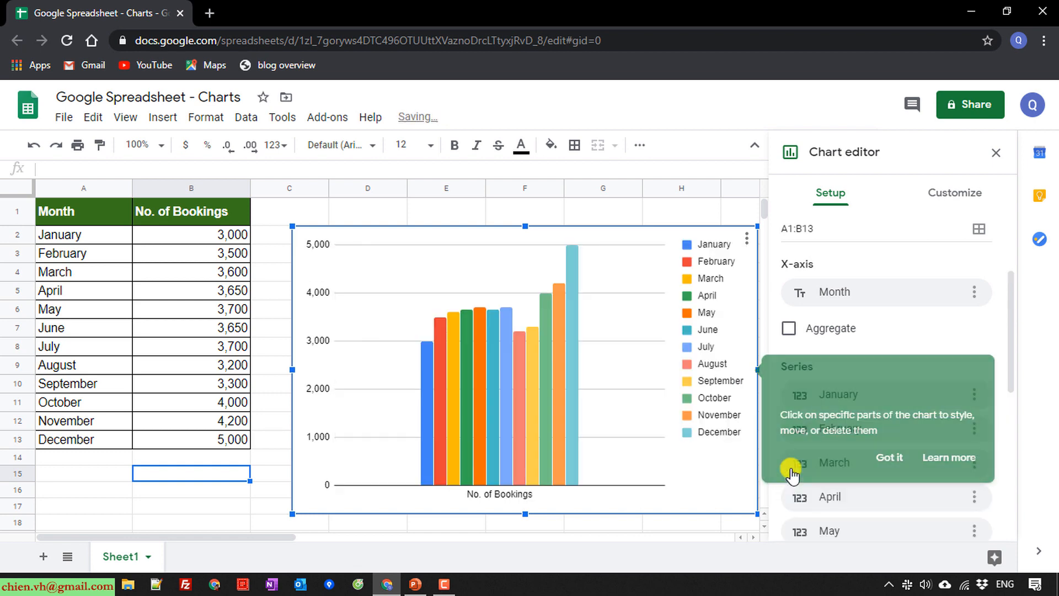
{"action": "left_click", "coordinate": [890, 457]}
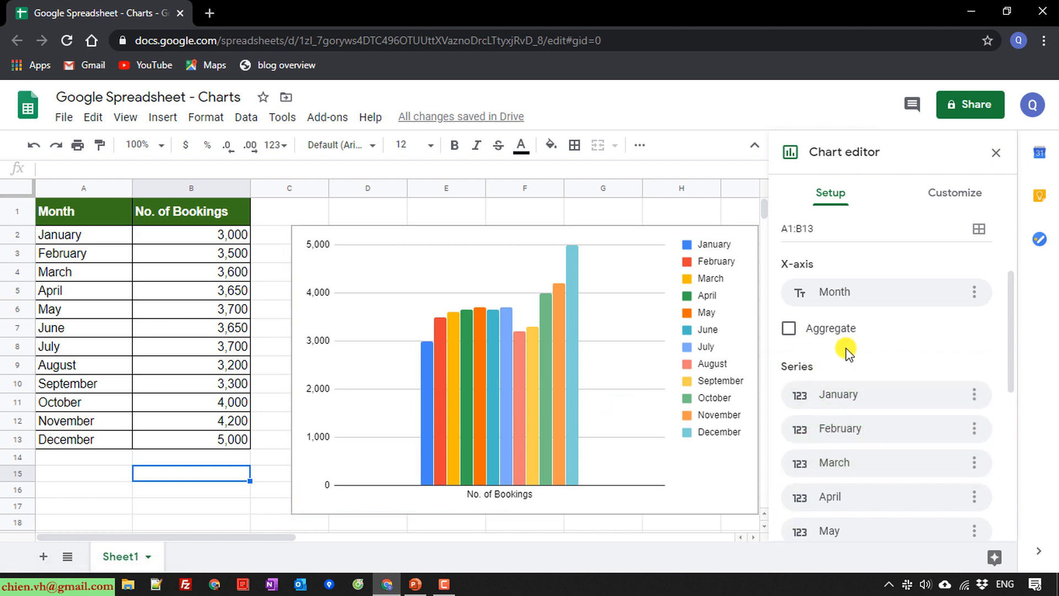
{"action": "scroll", "coordinate": [879, 442], "scroll_direction": "down", "scroll_amount": 7}
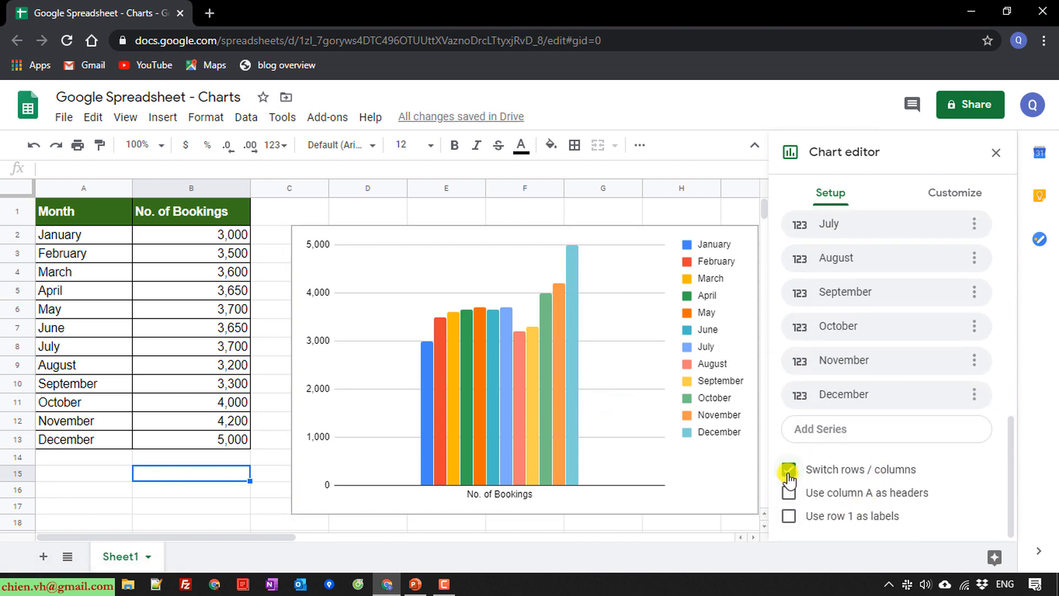
{"action": "left_click", "coordinate": [789, 471]}
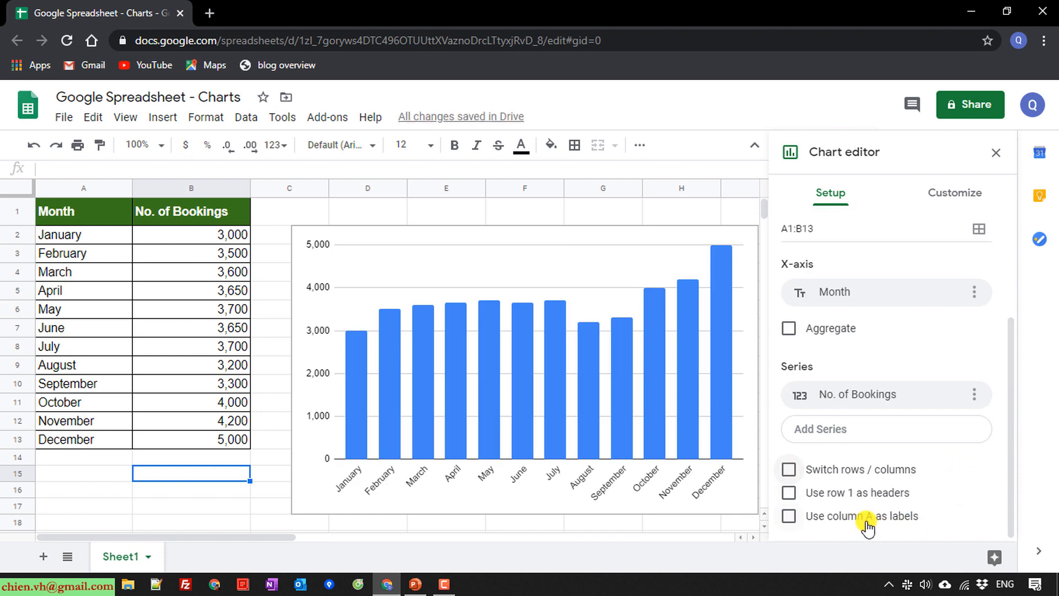
- Use row 1 as the chart's headers and try column A as labels, leaving the labels option off
{"action": "left_click", "coordinate": [855, 496]}
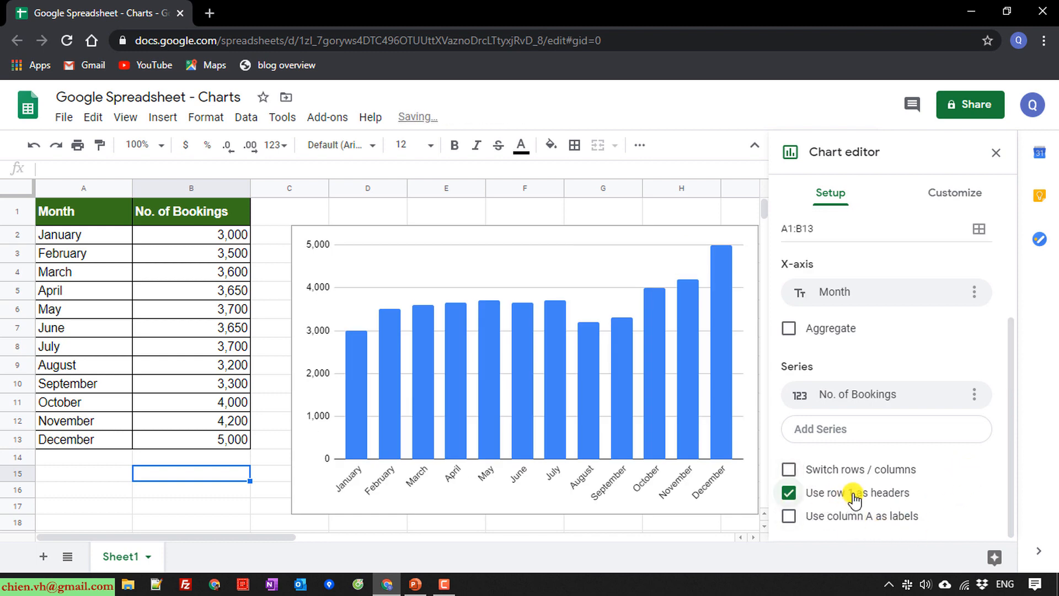
{"action": "left_click", "coordinate": [855, 497]}
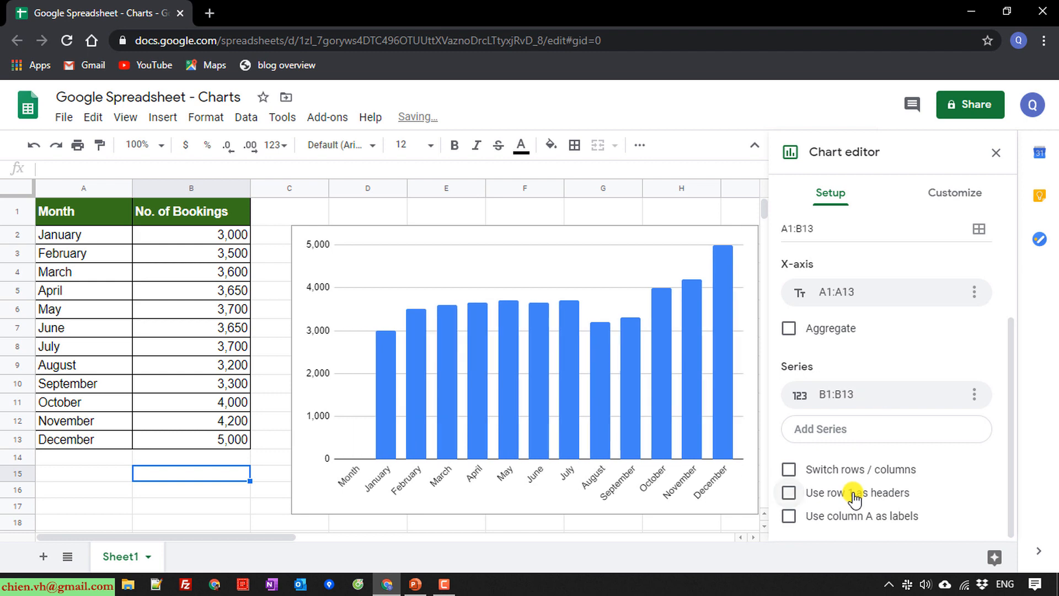
{"action": "left_click", "coordinate": [855, 497]}
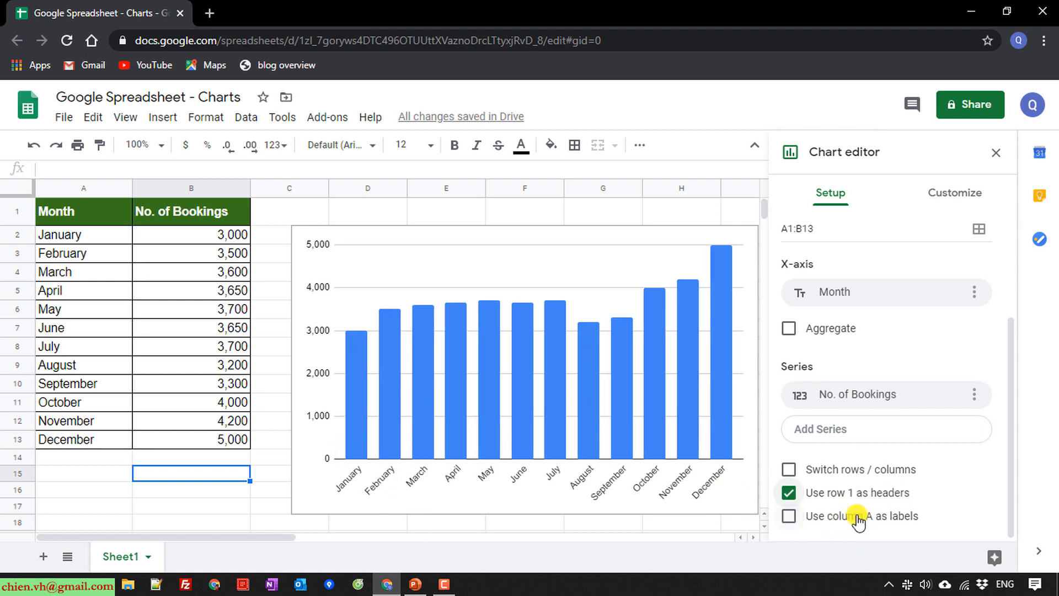
{"action": "left_click", "coordinate": [834, 519]}
{"action": "left_click", "coordinate": [798, 521]}
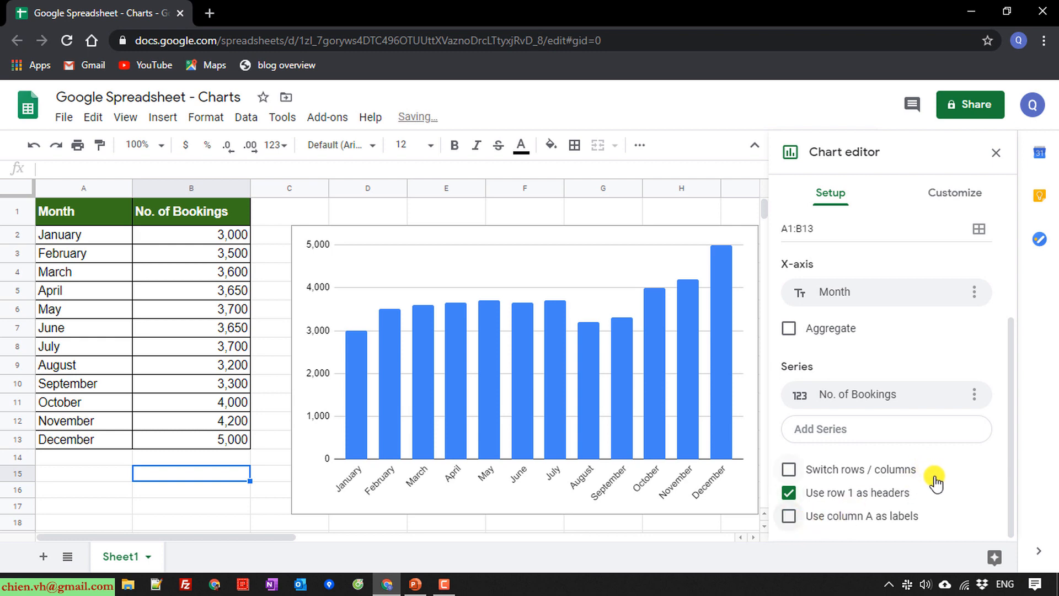
{"action": "scroll", "coordinate": [953, 472], "scroll_direction": "up", "scroll_amount": 3}
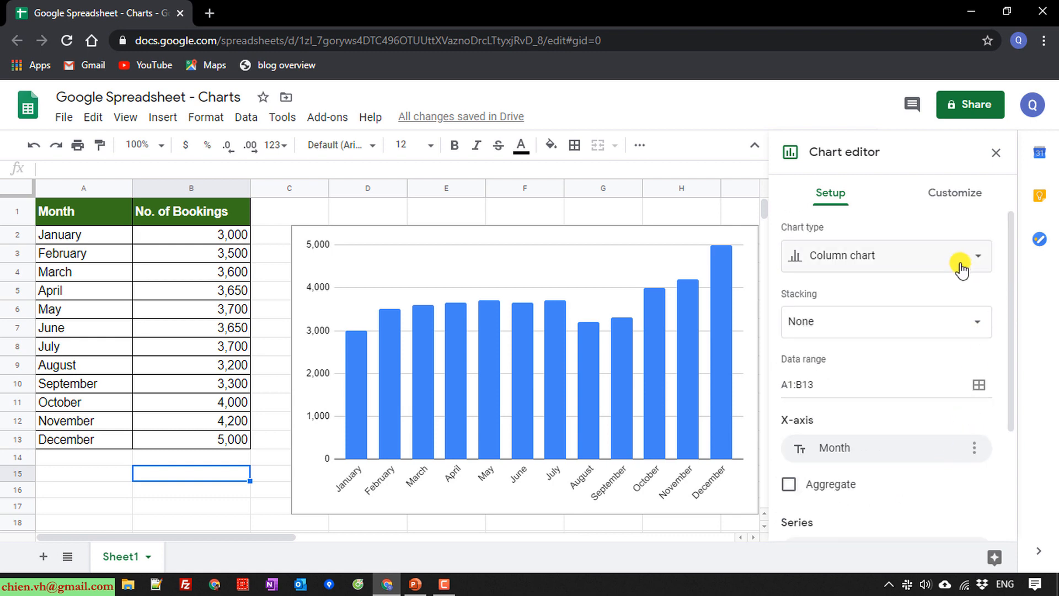
- Open the chart's customization settings, collapse the gridline options and expand the chart style options
{"action": "left_click", "coordinate": [963, 202]}
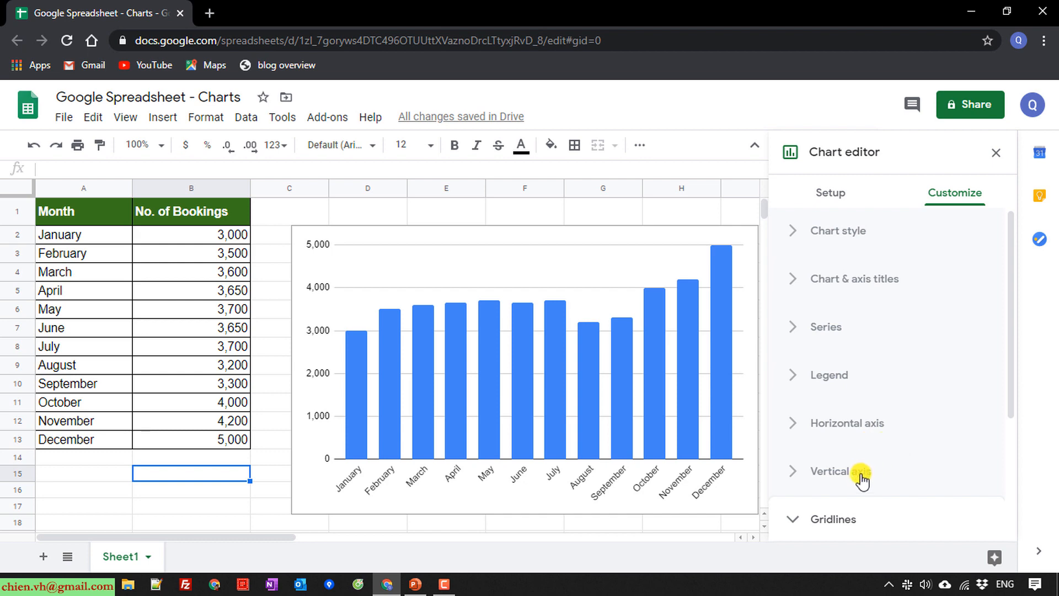
{"action": "scroll", "coordinate": [882, 486], "scroll_direction": "down", "scroll_amount": 3}
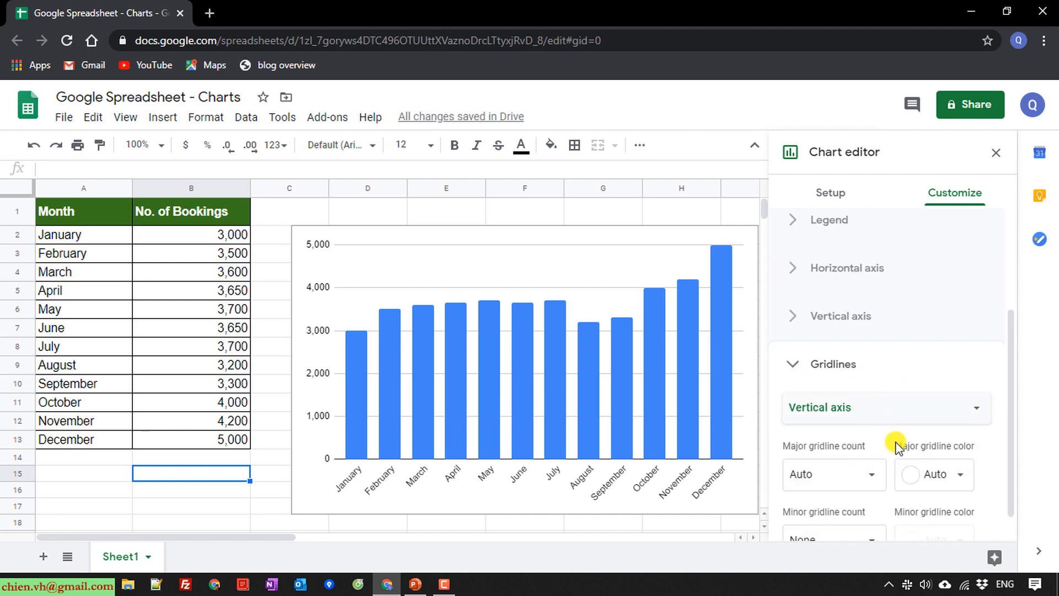
{"action": "left_click", "coordinate": [804, 366]}
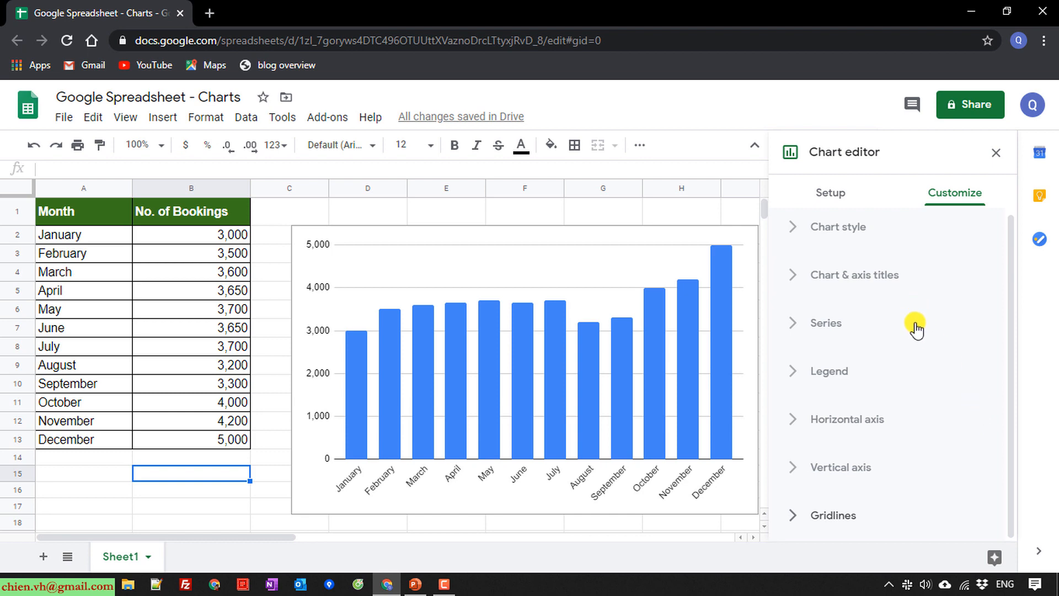
{"action": "left_click", "coordinate": [796, 232]}
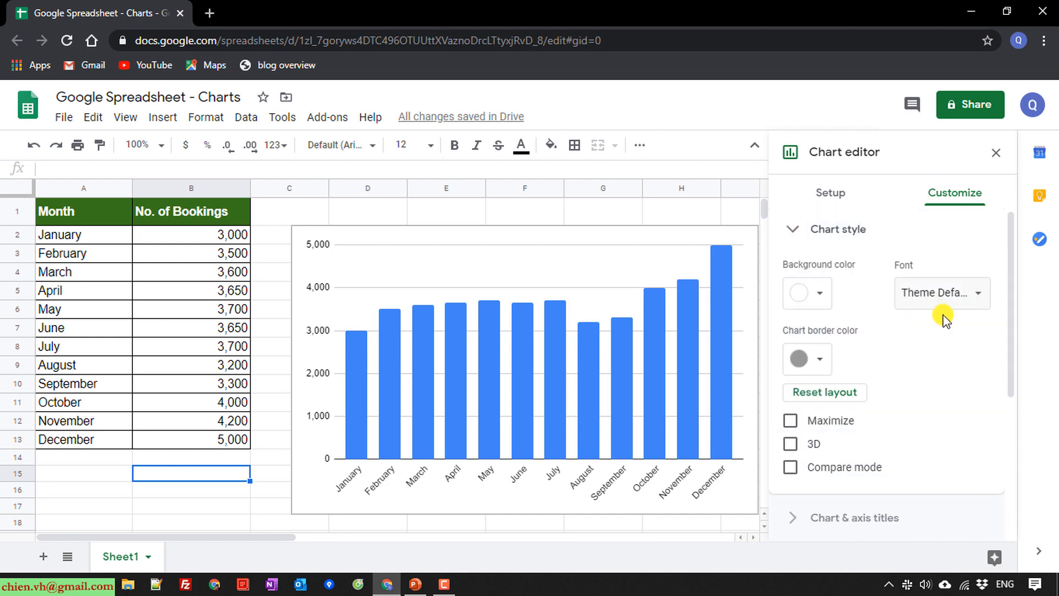
- Try orange and no fill as the chart's background color, and set it back to white
{"action": "left_click", "coordinate": [822, 297]}
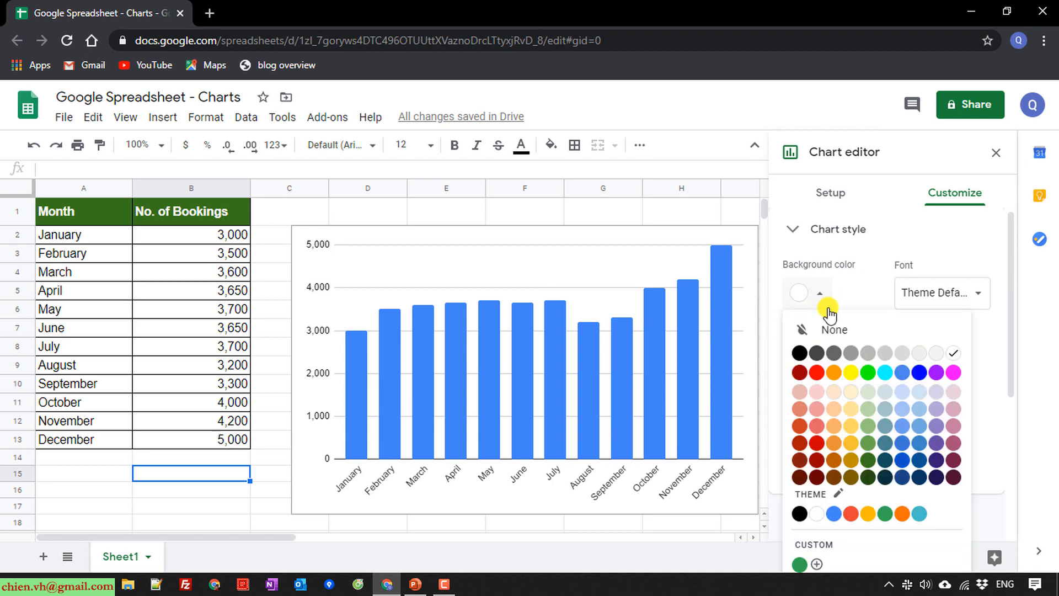
{"action": "left_click", "coordinate": [833, 372]}
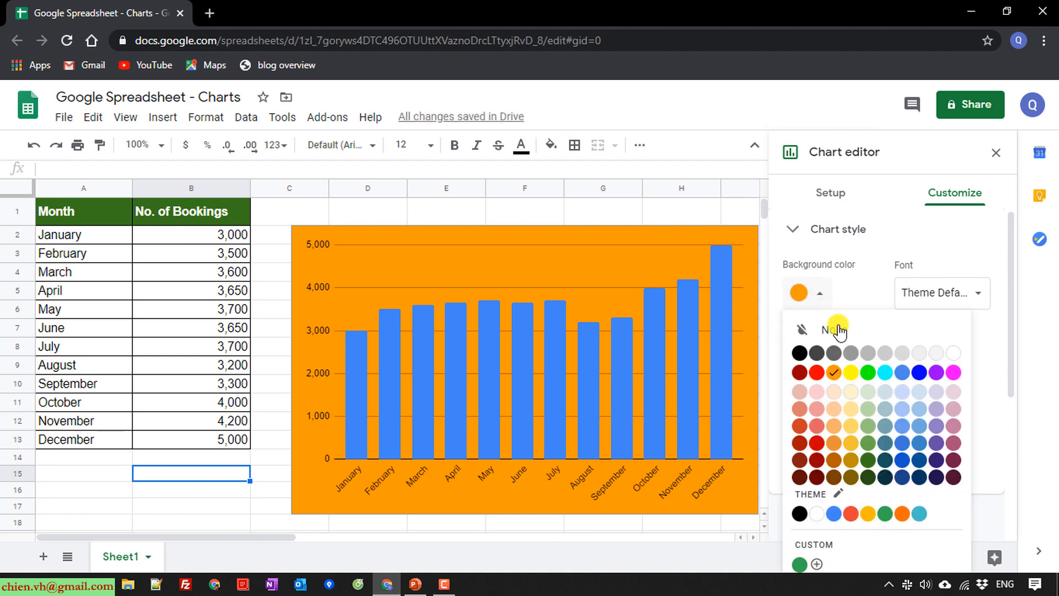
{"action": "left_click", "coordinate": [954, 353]}
{"action": "left_click", "coordinate": [813, 294]}
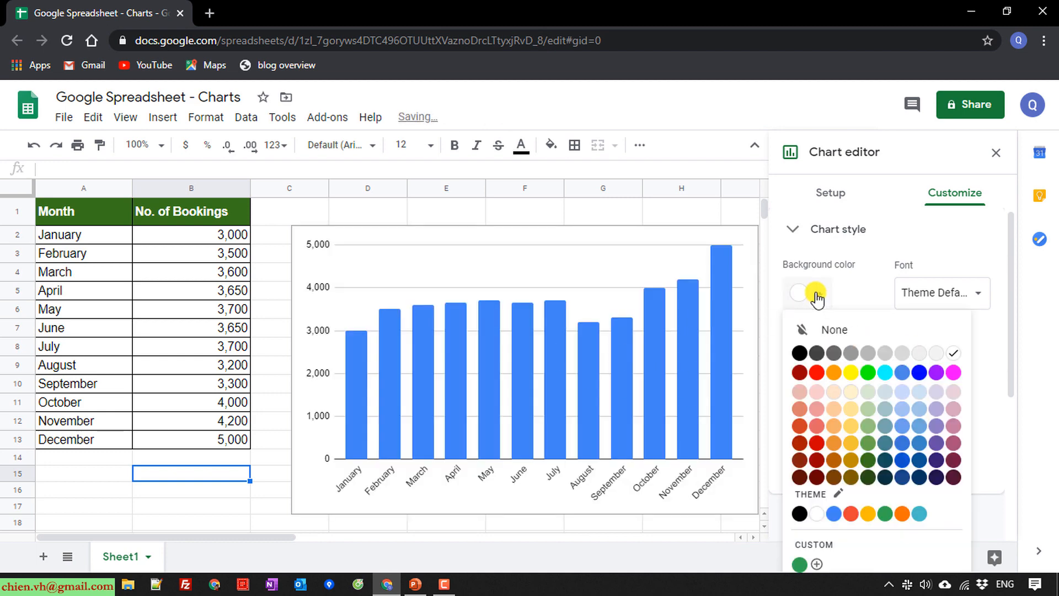
{"action": "left_click", "coordinate": [836, 334]}
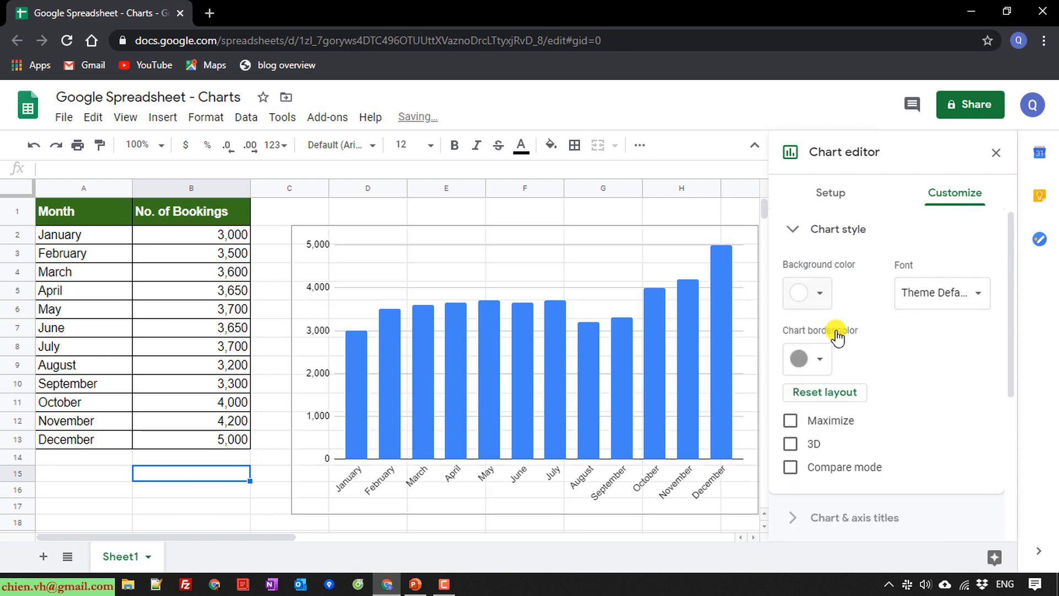
{"action": "left_click", "coordinate": [815, 292]}
{"action": "left_click", "coordinate": [953, 353]}
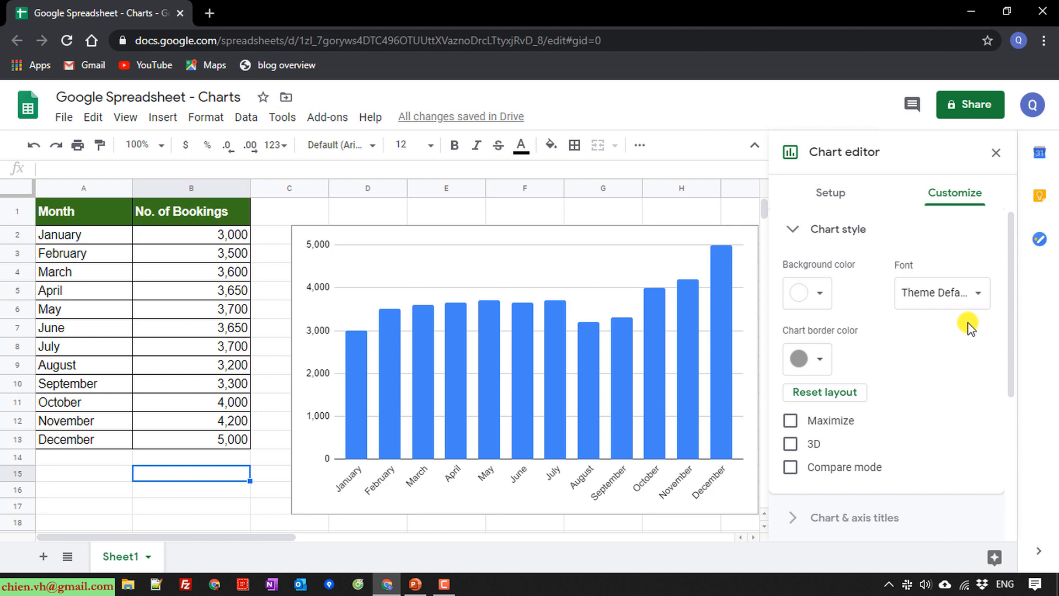
- Set the chart's font to Arial and its border color to orange
{"action": "left_click", "coordinate": [976, 299]}
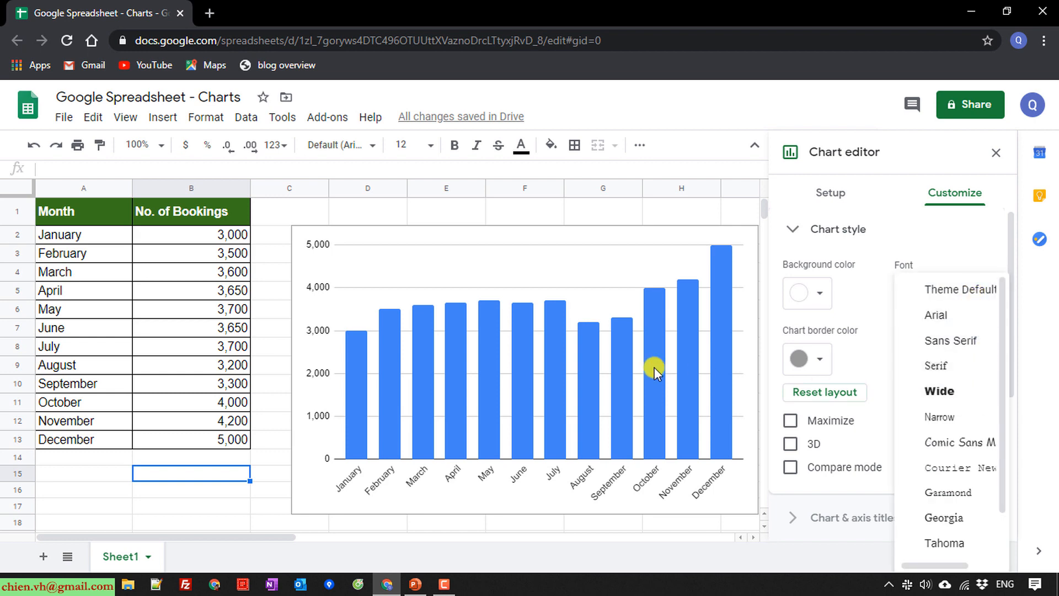
{"action": "left_click", "coordinate": [937, 317]}
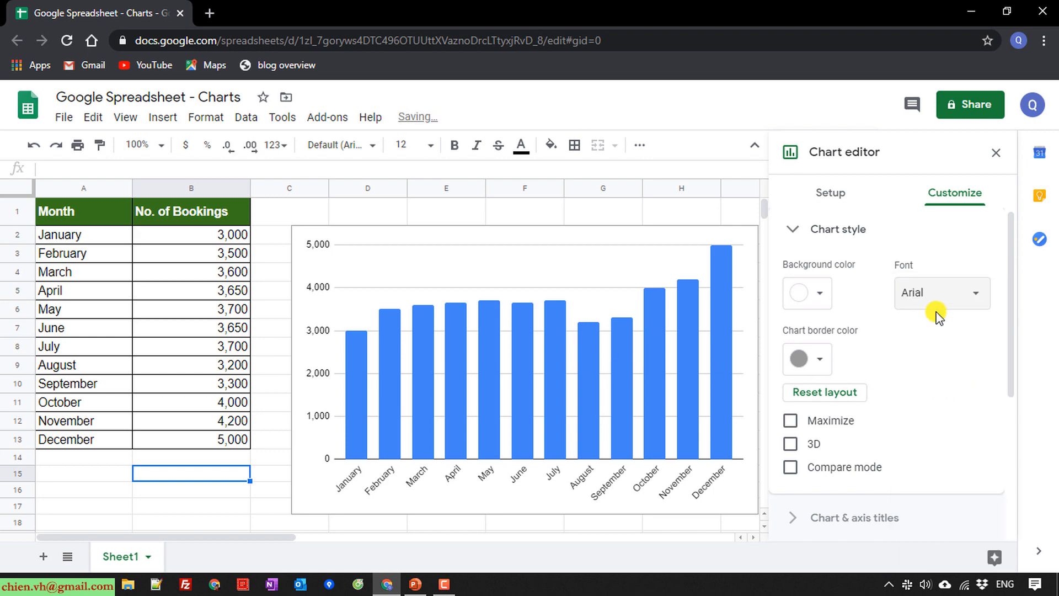
{"action": "left_click", "coordinate": [831, 366]}
{"action": "left_click", "coordinate": [834, 439]}
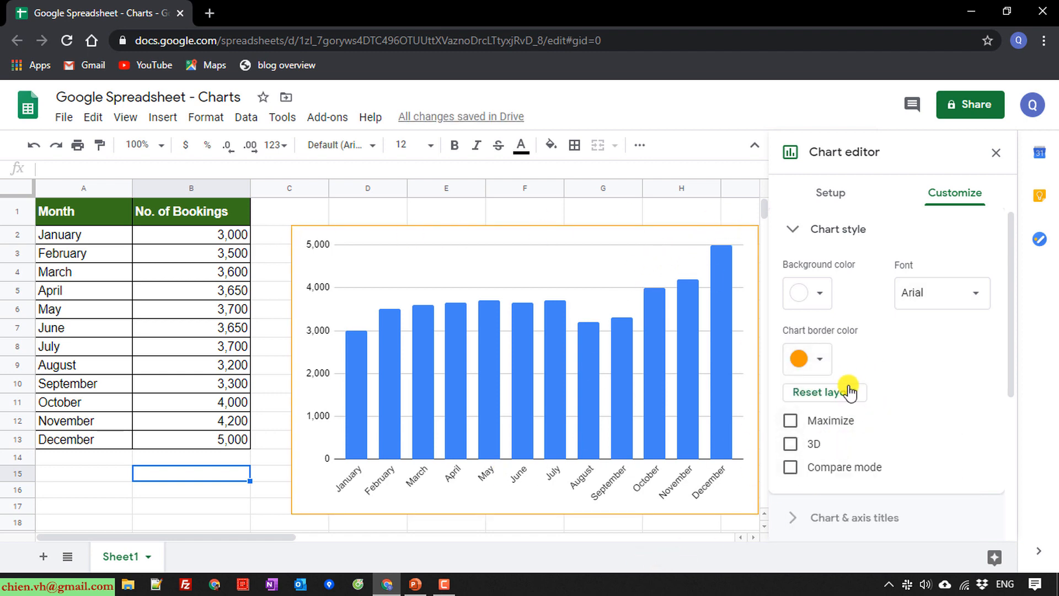
- Try no border color on the chart, and set the chart border color to light gray
{"action": "left_click", "coordinate": [804, 363]}
{"action": "left_click", "coordinate": [824, 406]}
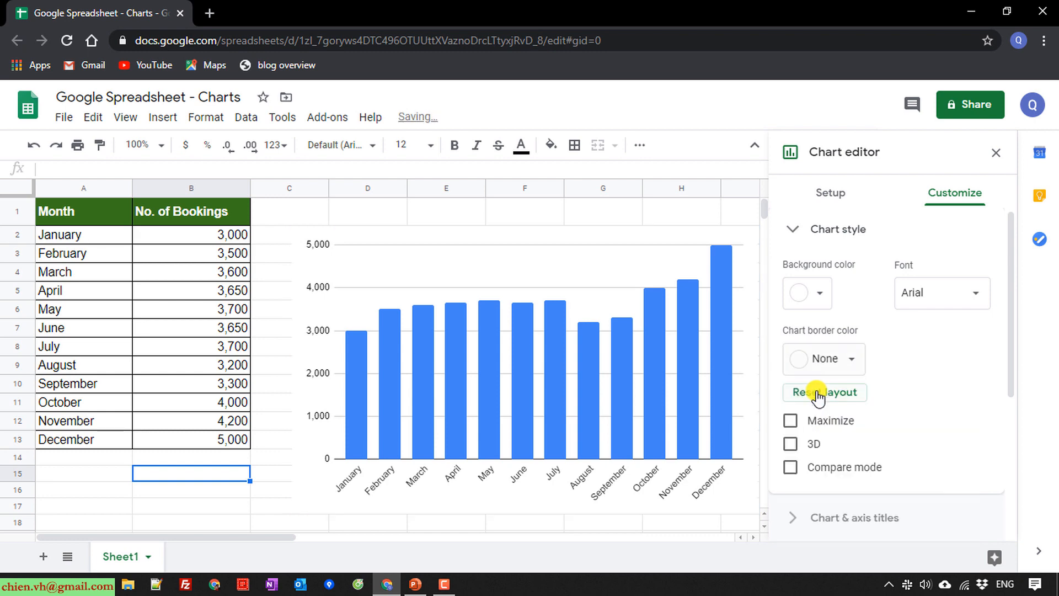
{"action": "left_click", "coordinate": [857, 370]}
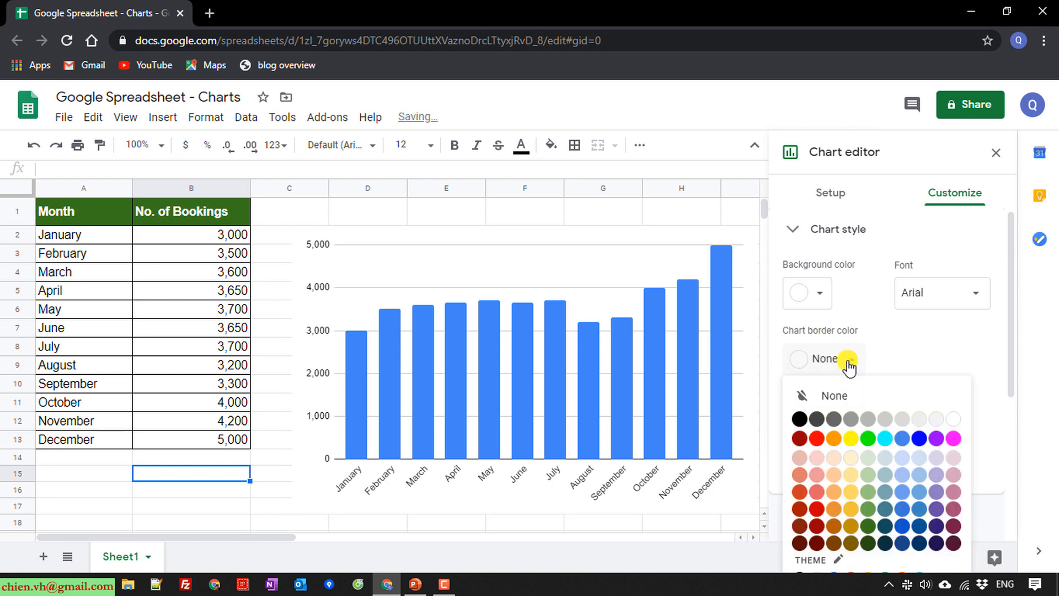
{"action": "left_click", "coordinate": [921, 422]}
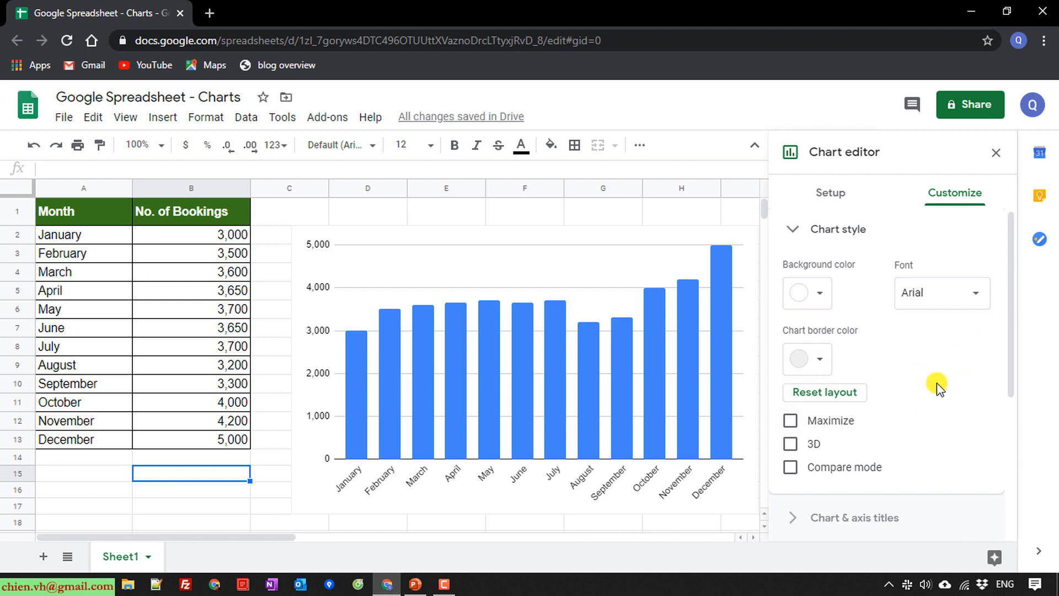
- Turn on the chart's 3D style, trying the Maximize and Compare mode options and leaving both off
{"action": "scroll", "coordinate": [938, 390], "scroll_direction": "down", "scroll_amount": 1}
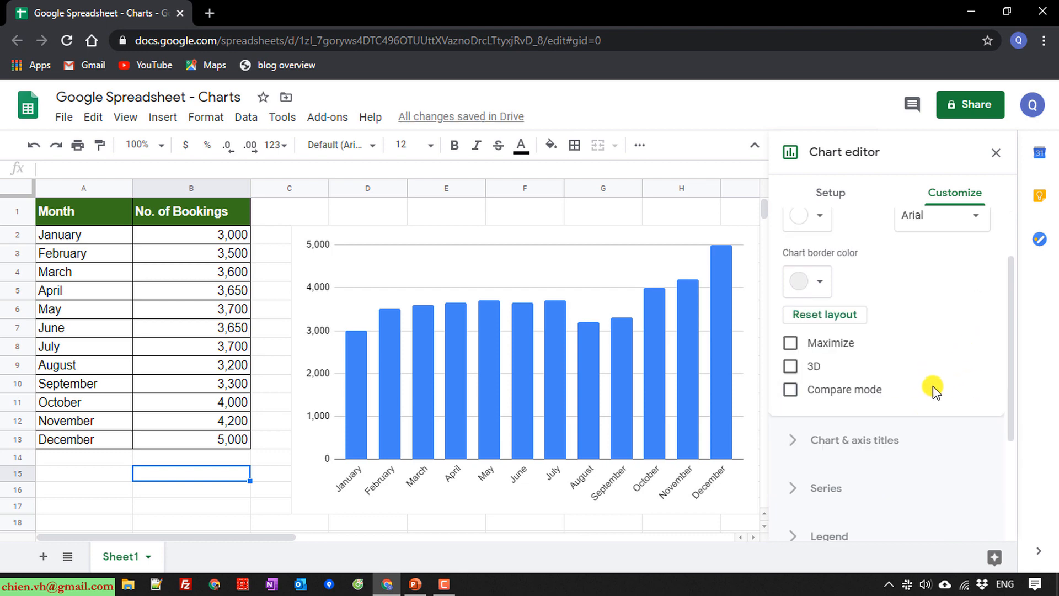
{"action": "left_click", "coordinate": [790, 344]}
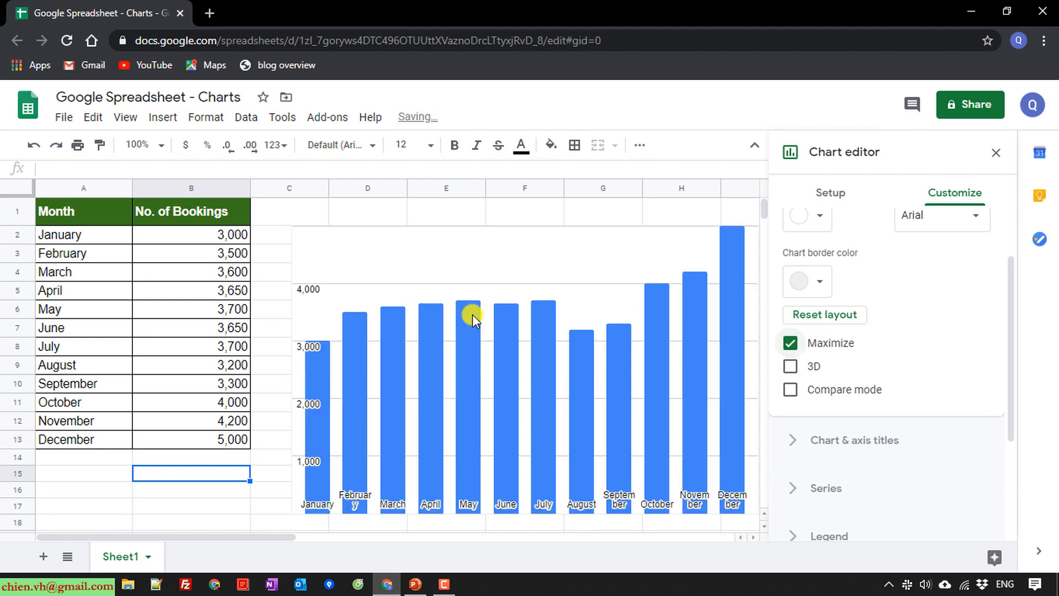
{"action": "left_click", "coordinate": [791, 344]}
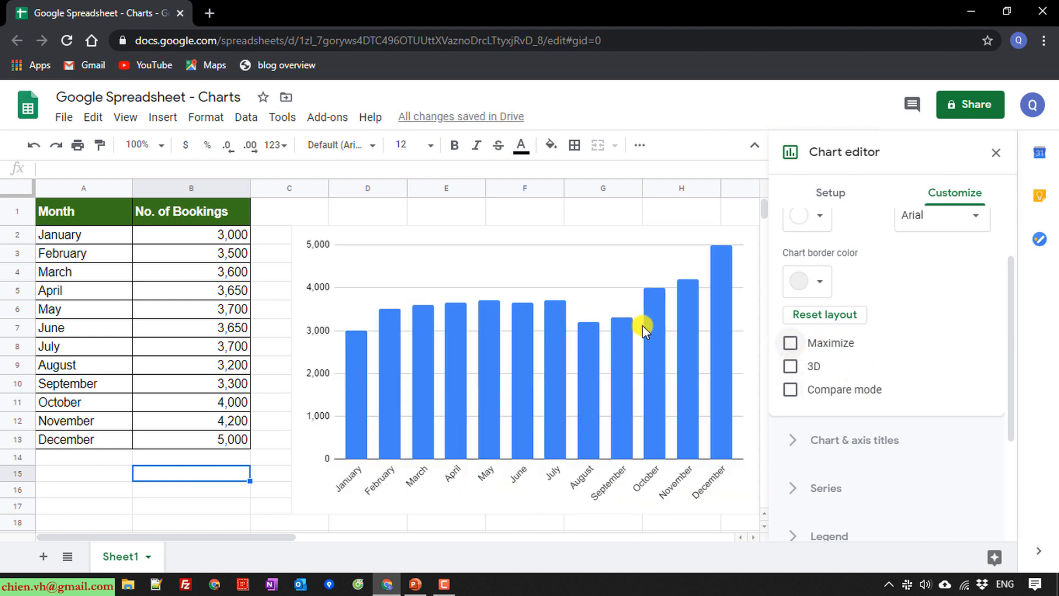
{"action": "left_click", "coordinate": [791, 367]}
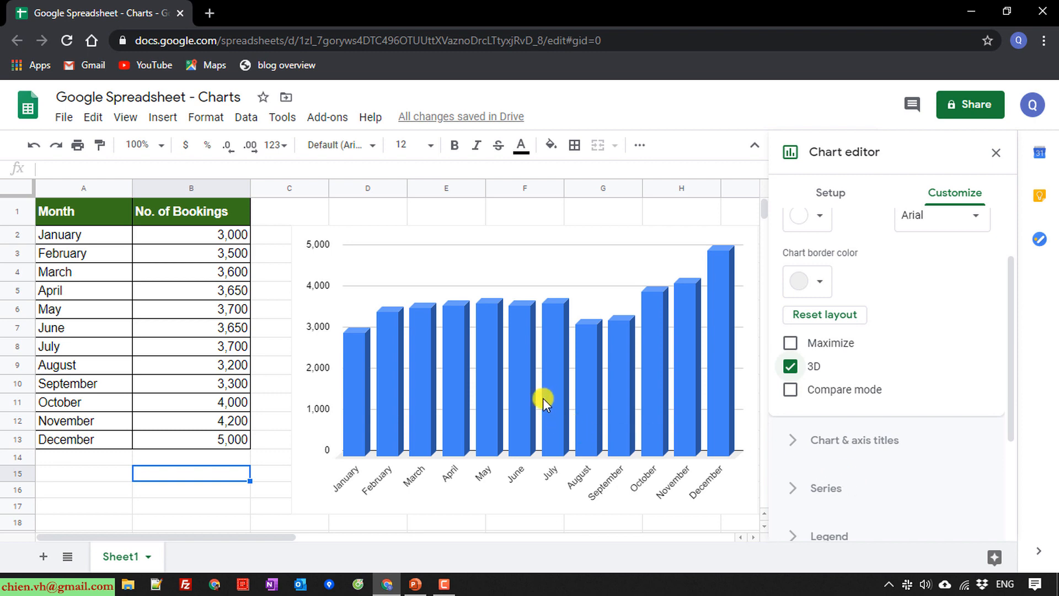
{"action": "left_click", "coordinate": [791, 391]}
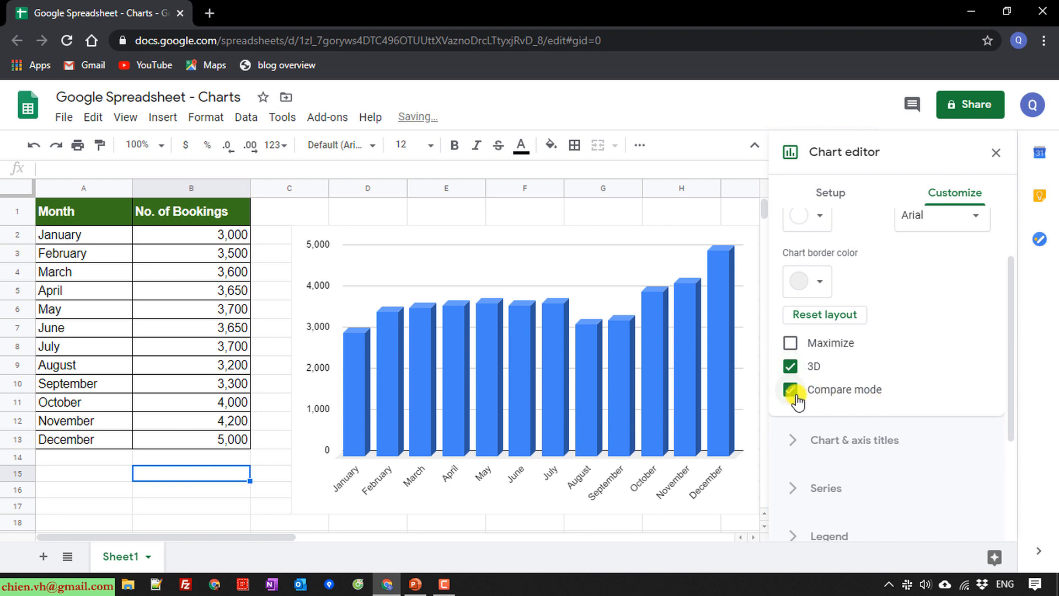
{"action": "left_click", "coordinate": [798, 401]}
{"action": "scroll", "coordinate": [965, 363], "scroll_direction": "up", "scroll_amount": 2}
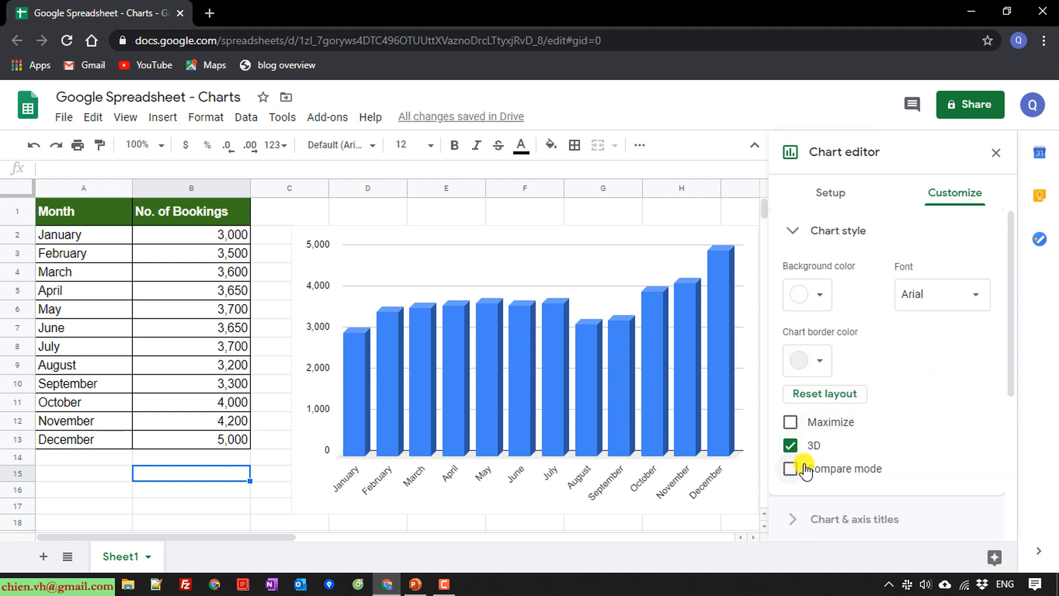
- Collapse the chart style options and give the chart the title "Statistic of Bookings" in the chart and axis title options
{"action": "left_click", "coordinate": [793, 235]}
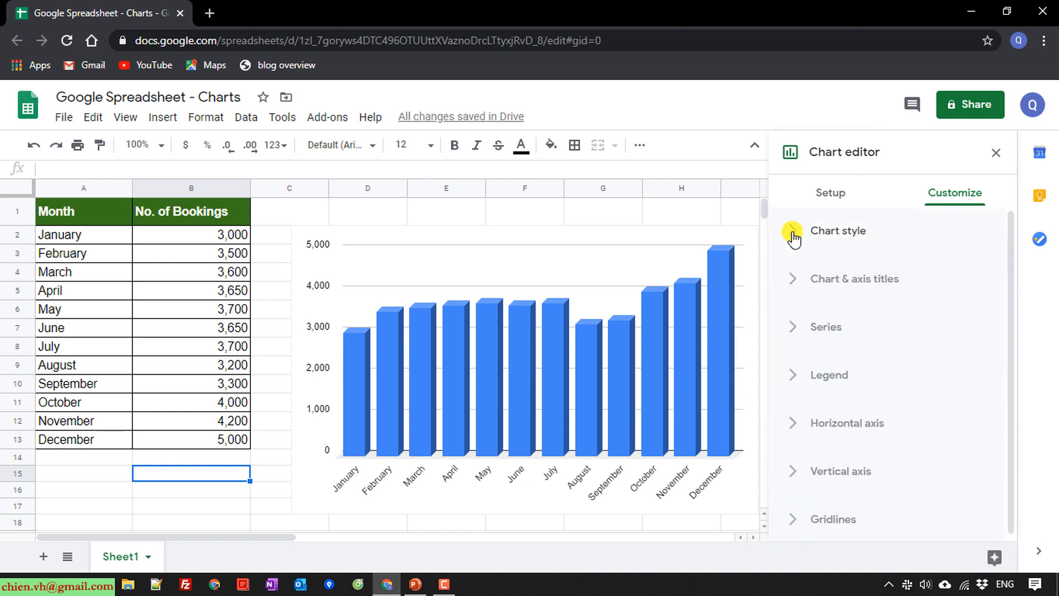
{"action": "left_click", "coordinate": [794, 281]}
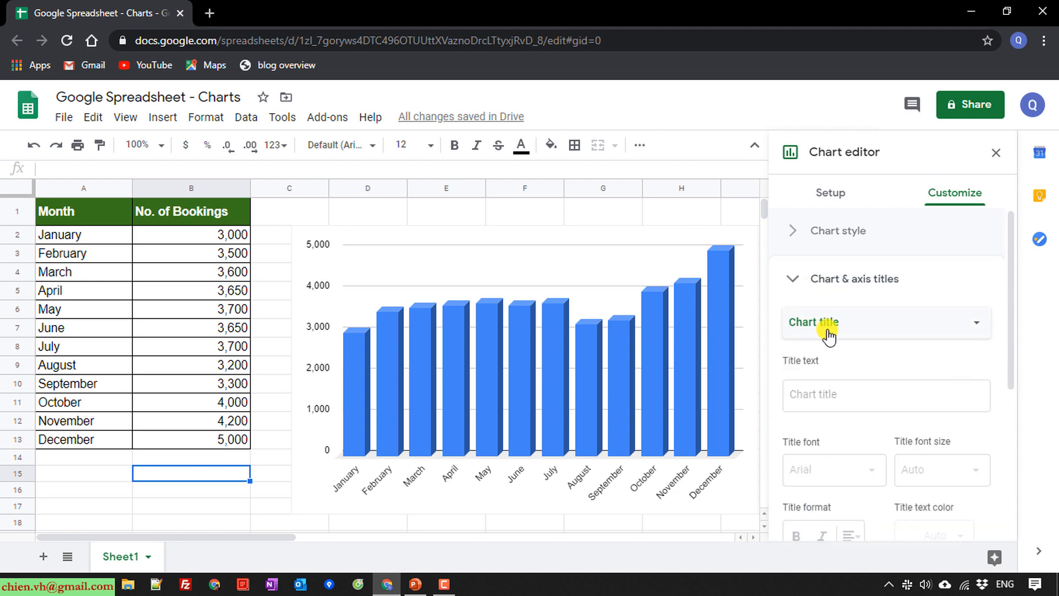
{"action": "left_click", "coordinate": [859, 326]}
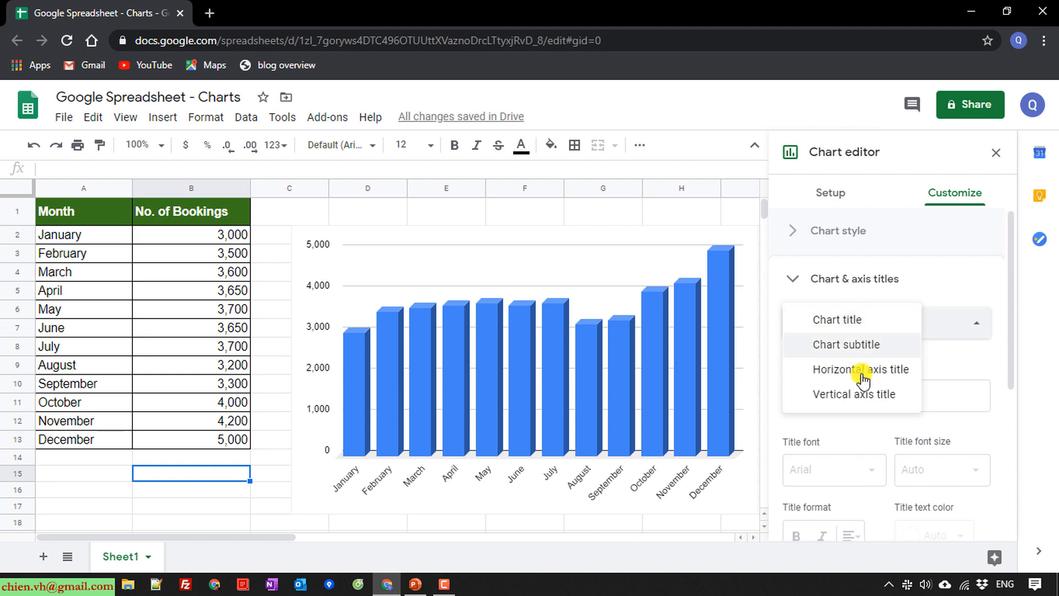
{"action": "left_click", "coordinate": [993, 361]}
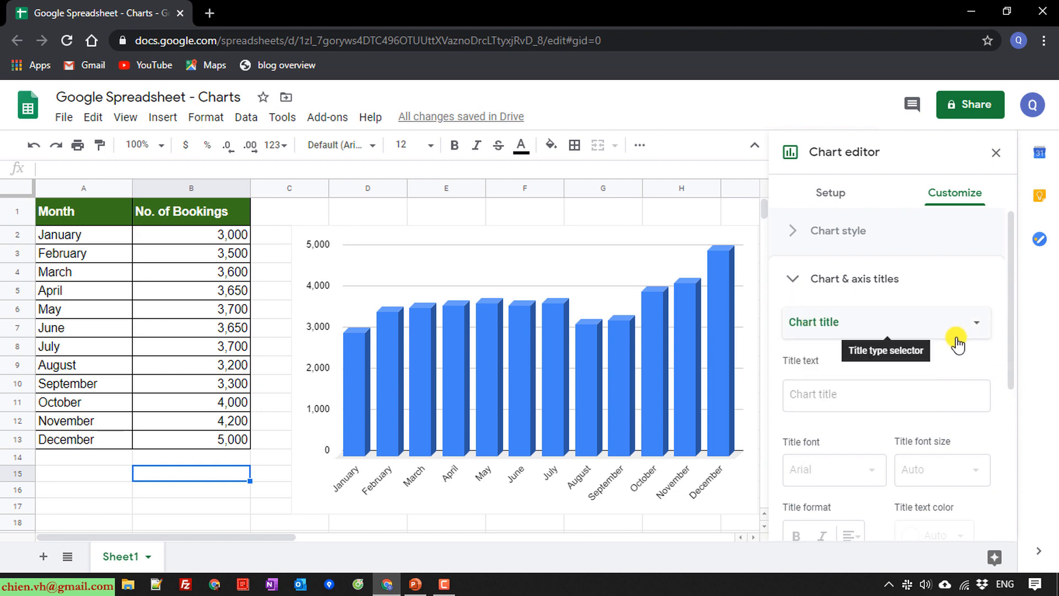
{"action": "left_click", "coordinate": [834, 399]}
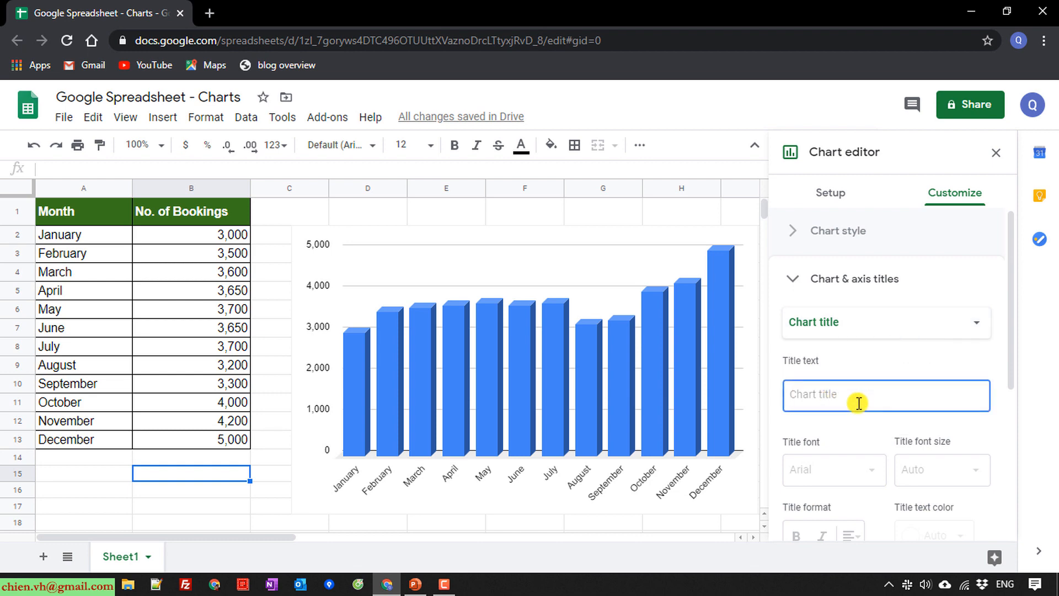
{"action": "type", "text": "Statistic of"}
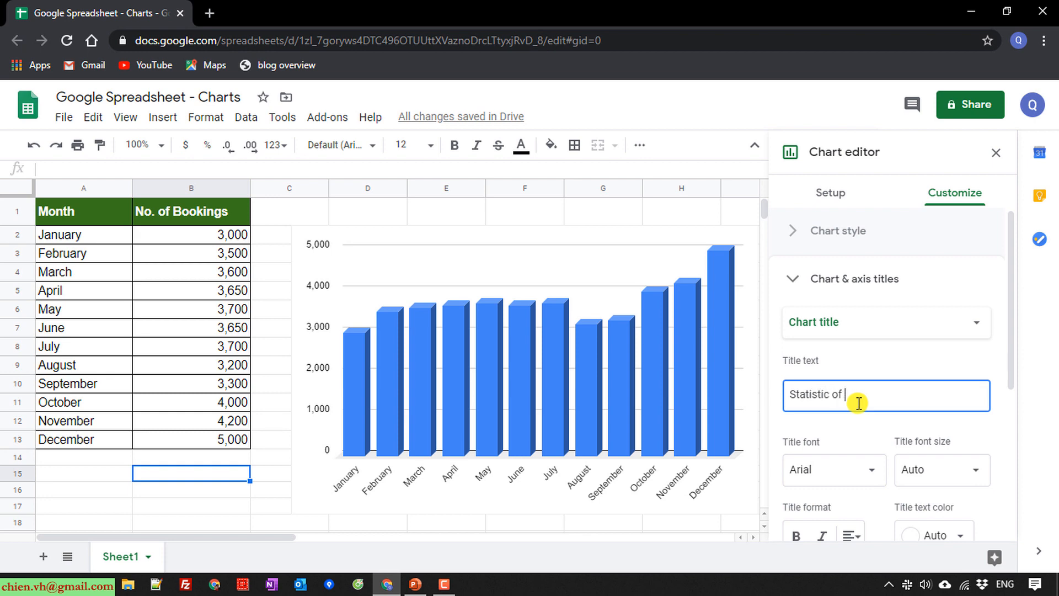
{"action": "type", "text": " Bo"}
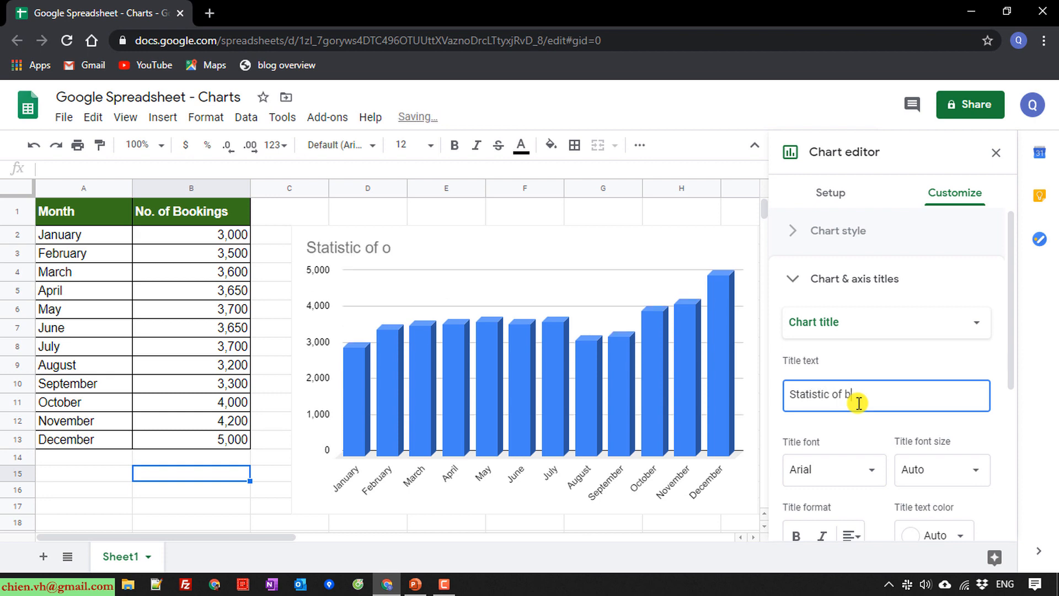
{"action": "type", "text": "okings"}
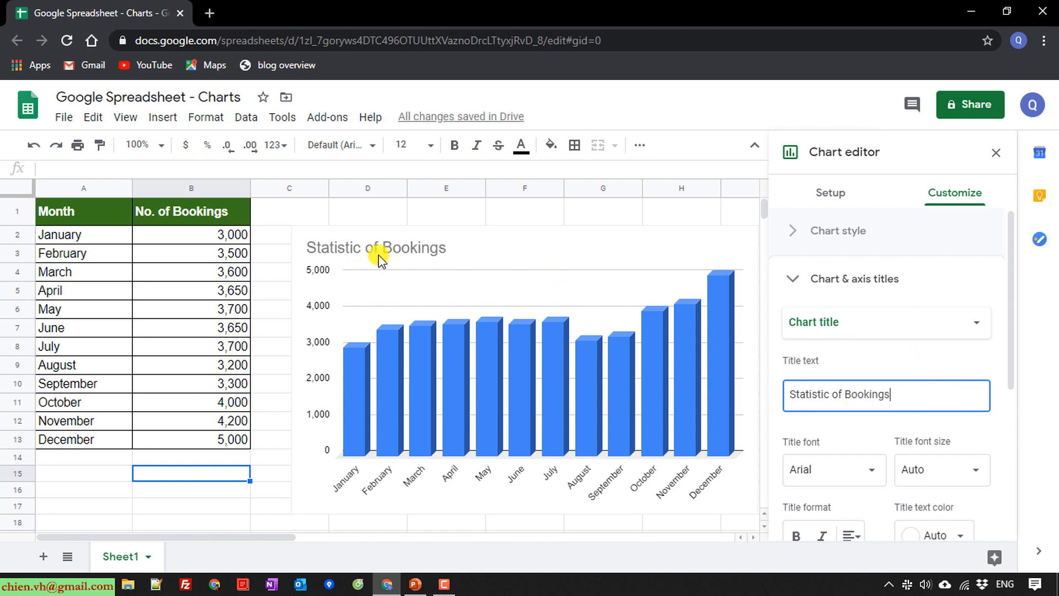
{"action": "left_click", "coordinate": [866, 423]}
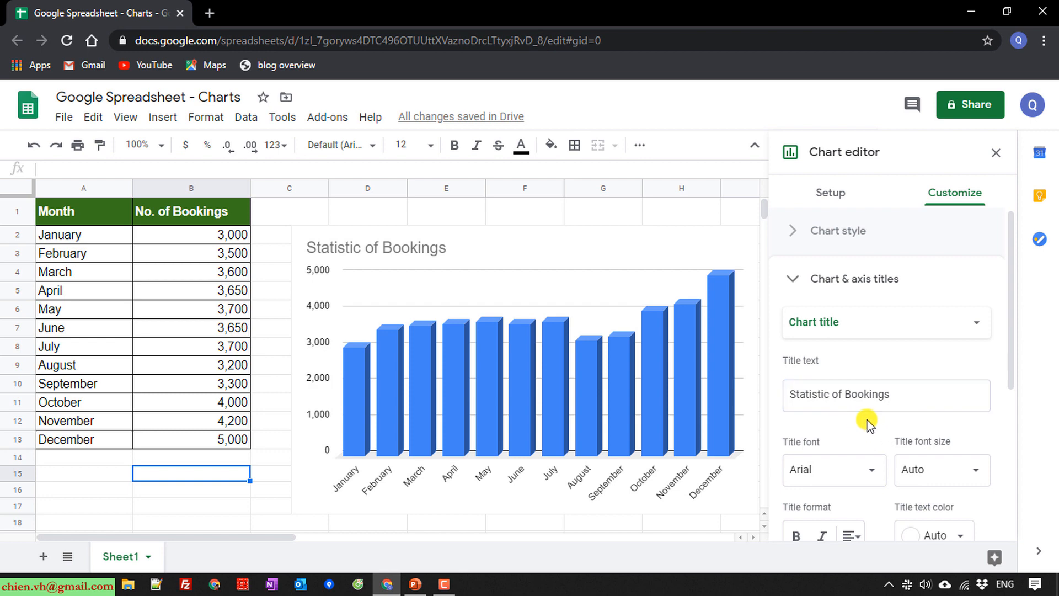
- Set the chart title's font to Sans Serif
{"action": "scroll", "coordinate": [868, 423], "scroll_direction": "down", "scroll_amount": 1}
{"action": "left_click", "coordinate": [877, 391]}
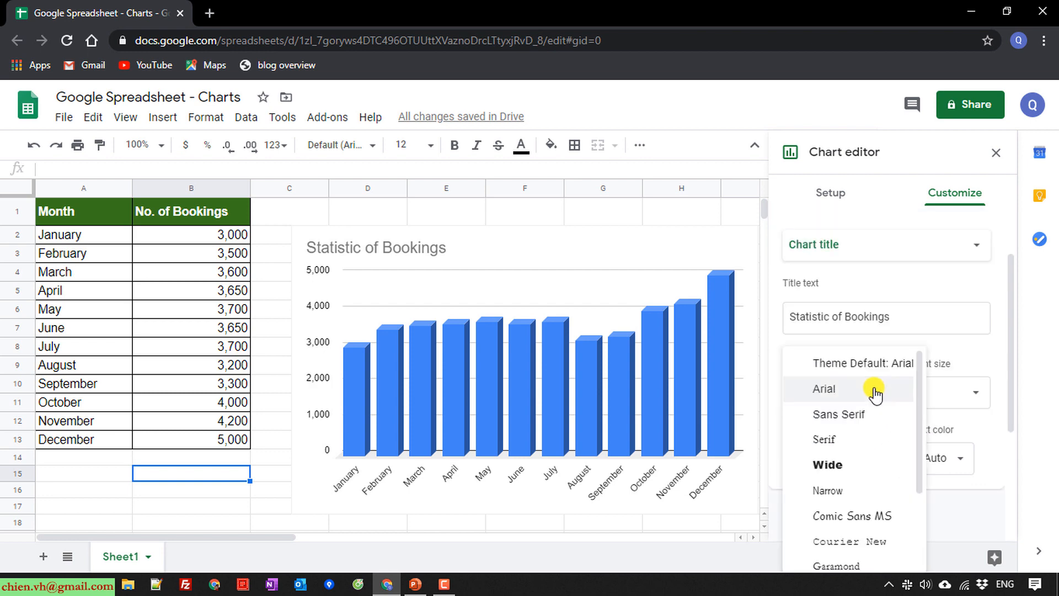
{"action": "left_click", "coordinate": [845, 414]}
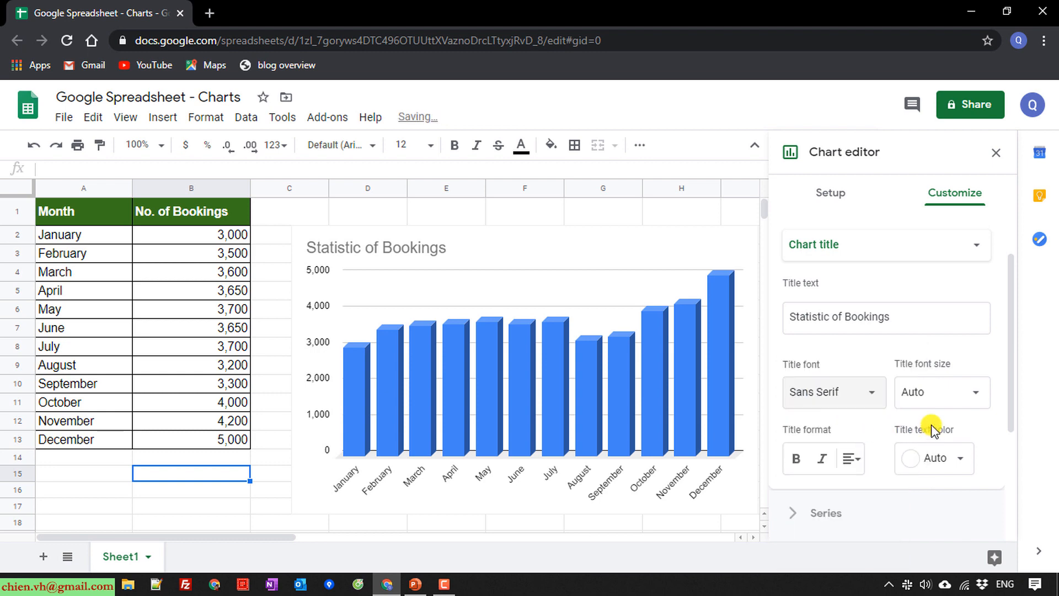
- Try bold and italic on the chart title, leaving both off, and center the title
{"action": "scroll", "coordinate": [856, 438], "scroll_direction": "down", "scroll_amount": 1}
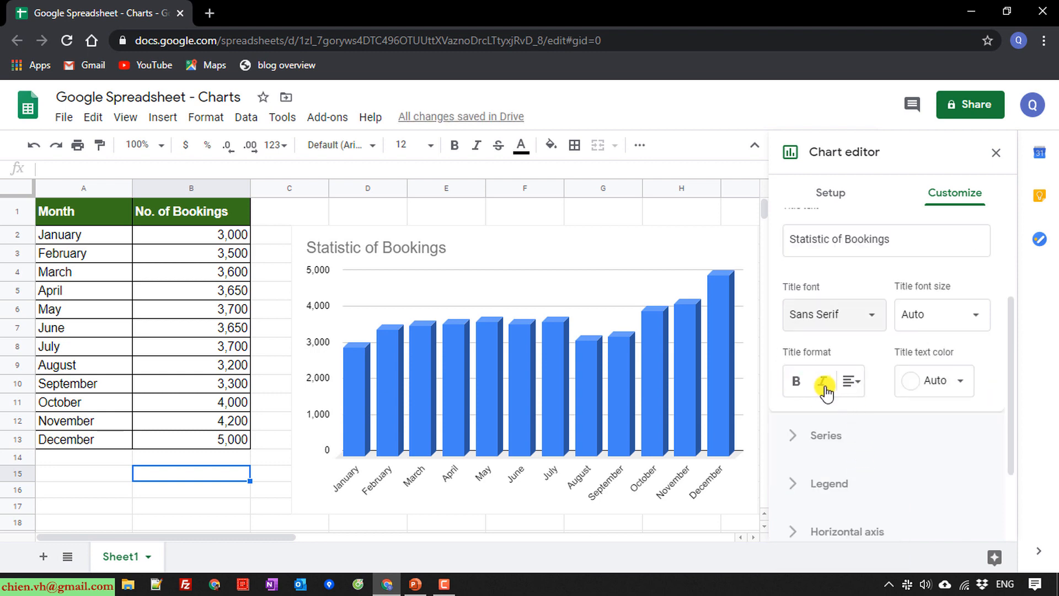
{"action": "left_click", "coordinate": [799, 381]}
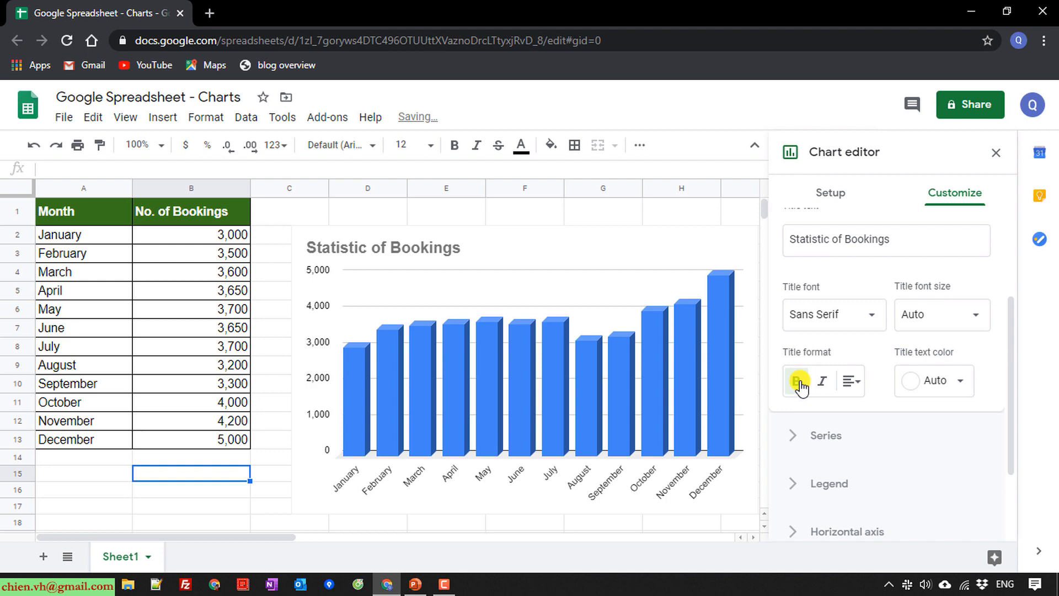
{"action": "left_click", "coordinate": [799, 381]}
{"action": "left_click", "coordinate": [823, 381]}
{"action": "left_click", "coordinate": [822, 382]}
{"action": "left_click", "coordinate": [852, 382]}
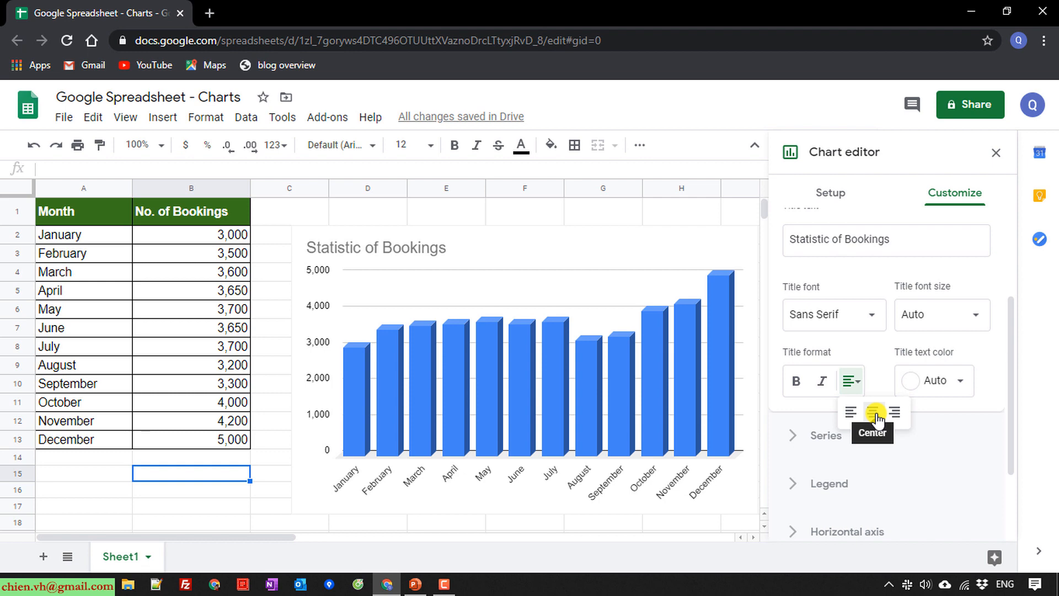
{"action": "left_click", "coordinate": [874, 413]}
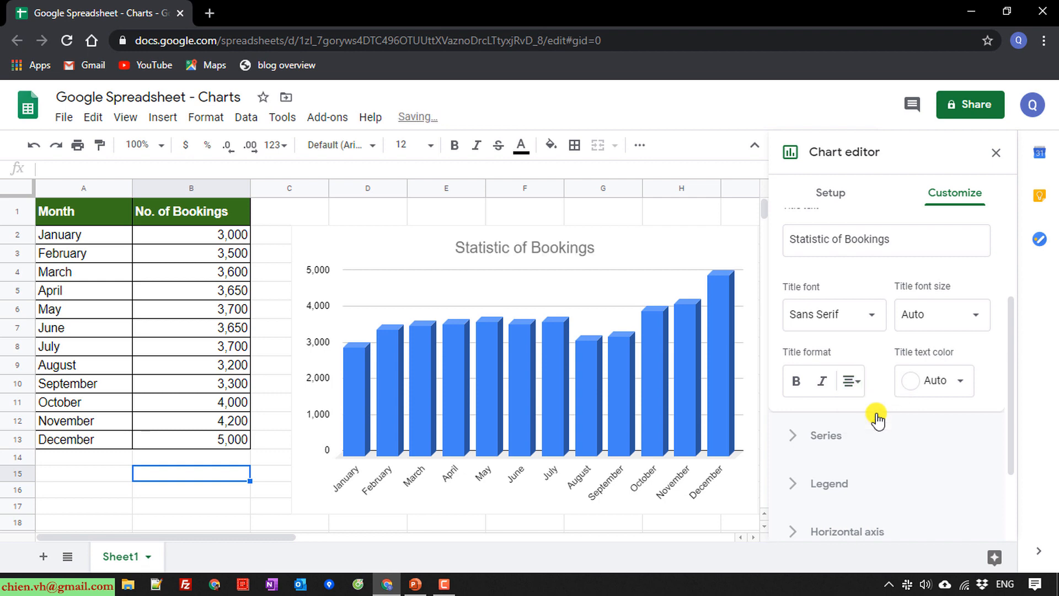
- Try 12 as the chart title's font size, and set it to 14
{"action": "left_click", "coordinate": [983, 324]}
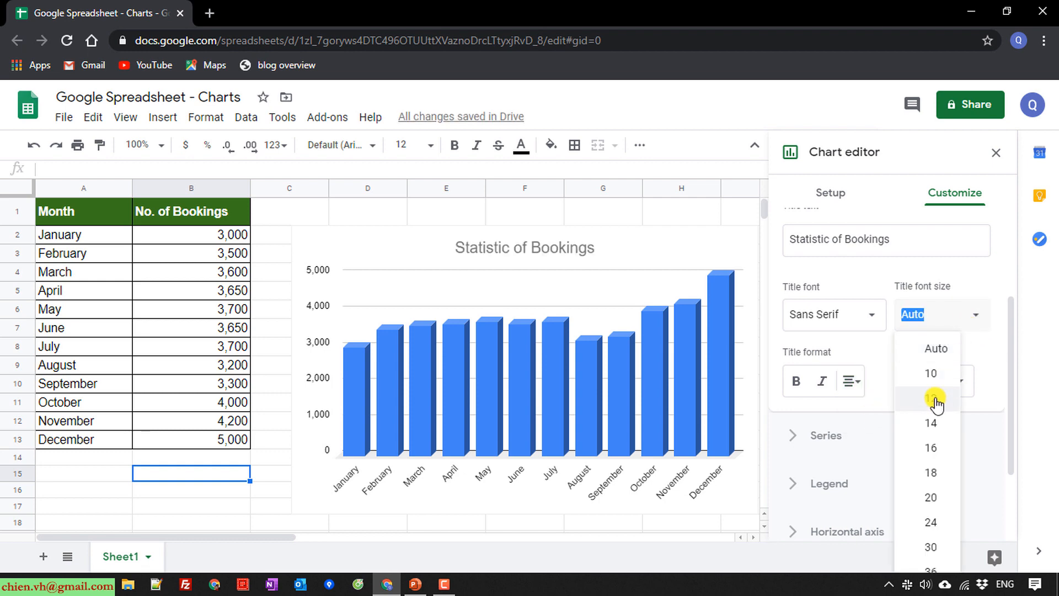
{"action": "left_click", "coordinate": [936, 402]}
{"action": "left_click", "coordinate": [978, 335]}
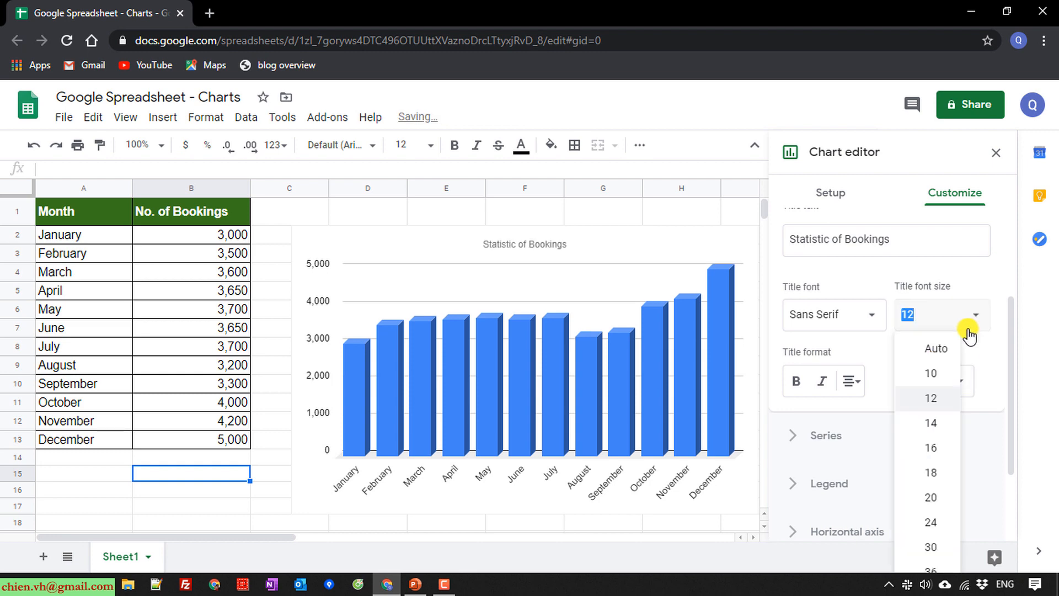
{"action": "left_click", "coordinate": [943, 426]}
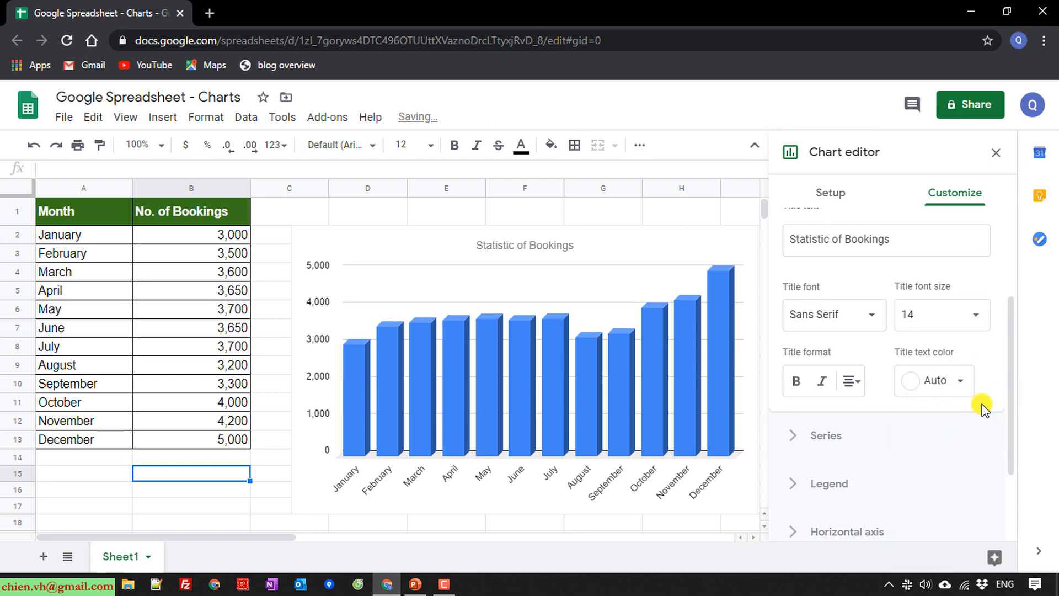
- Expand the series options and try the right axis for the No. of Bookings series, returning it to the left axis
{"action": "left_click", "coordinate": [798, 438]}
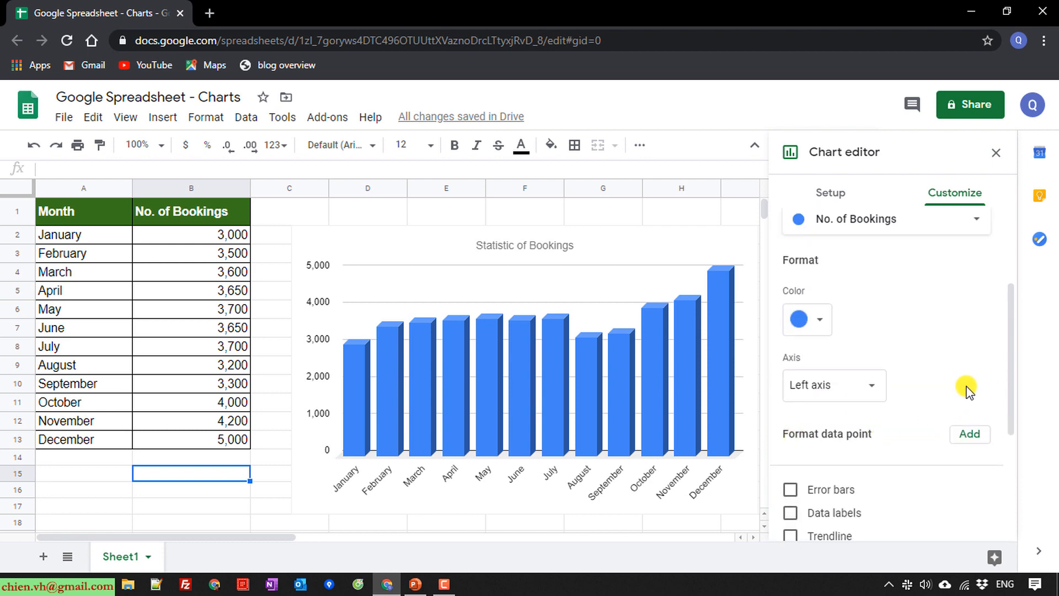
{"action": "left_click_drag", "start_coordinate": [279, 538], "coordinate": [341, 541]}
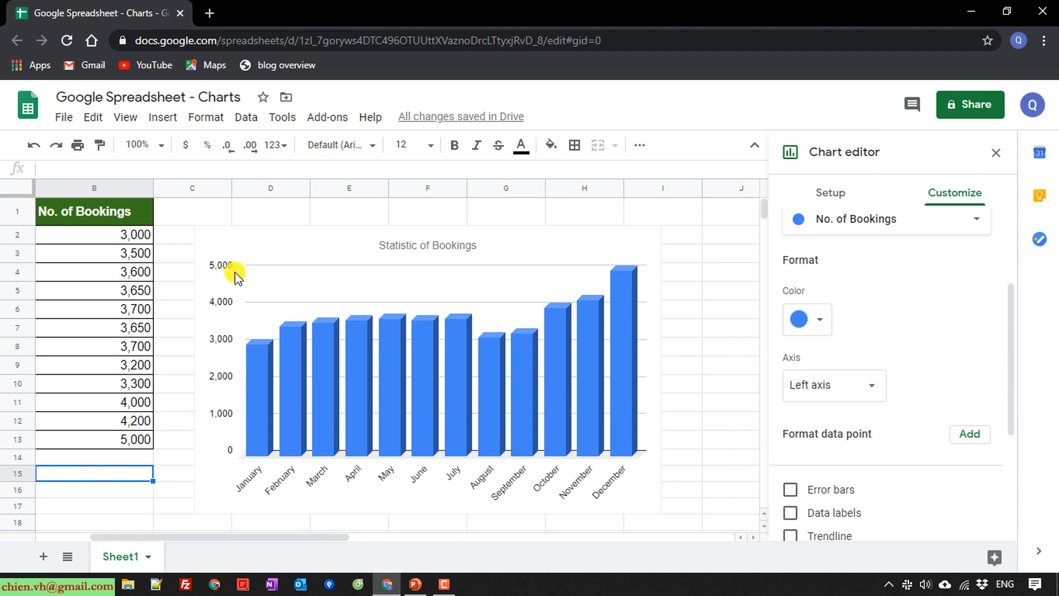
{"action": "left_click", "coordinate": [838, 387]}
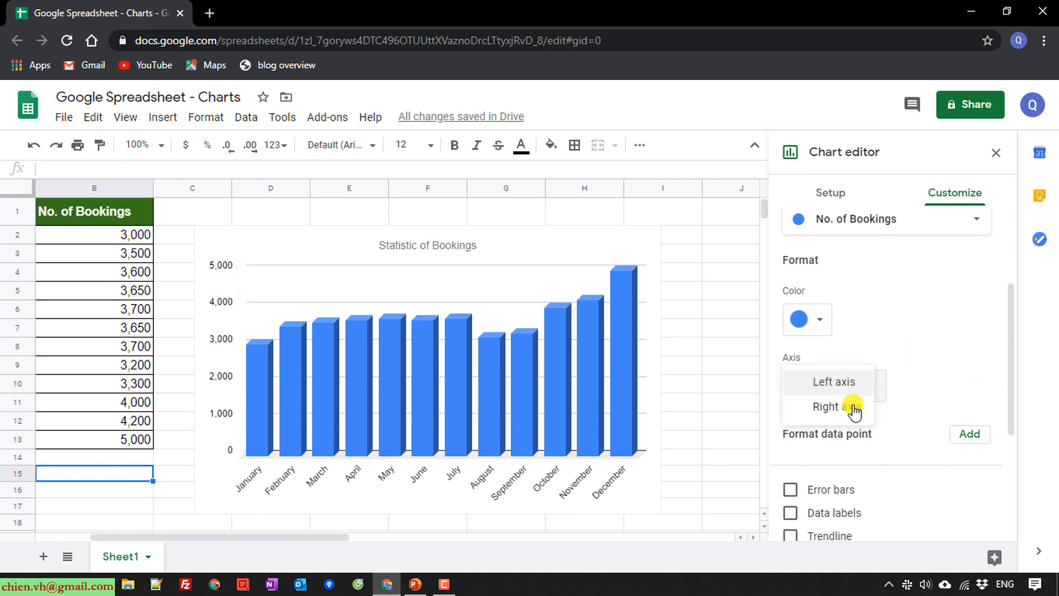
{"action": "left_click", "coordinate": [852, 408]}
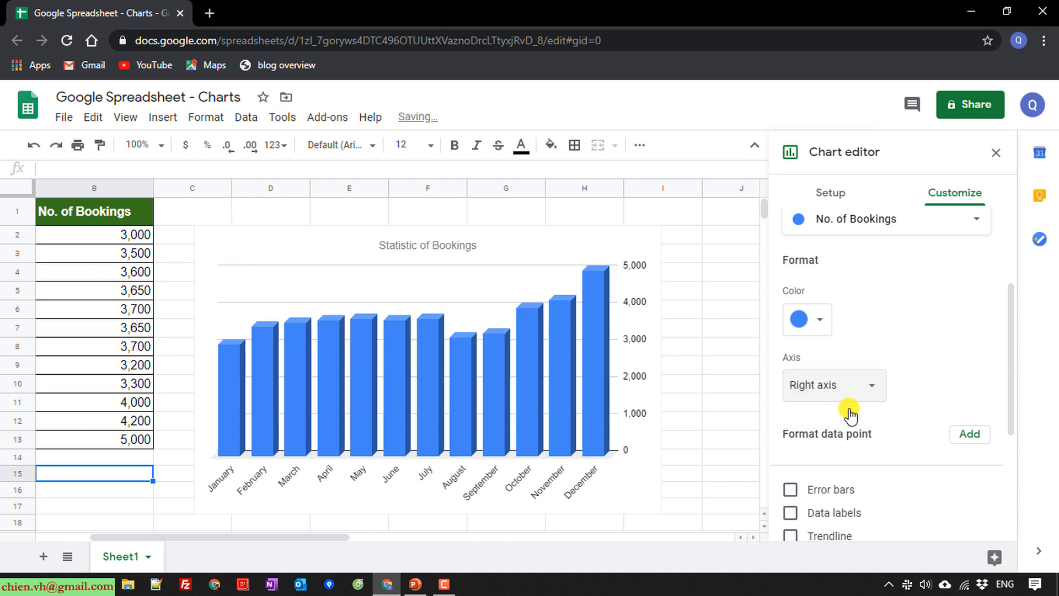
{"action": "left_click", "coordinate": [838, 384]}
{"action": "left_click", "coordinate": [841, 355]}
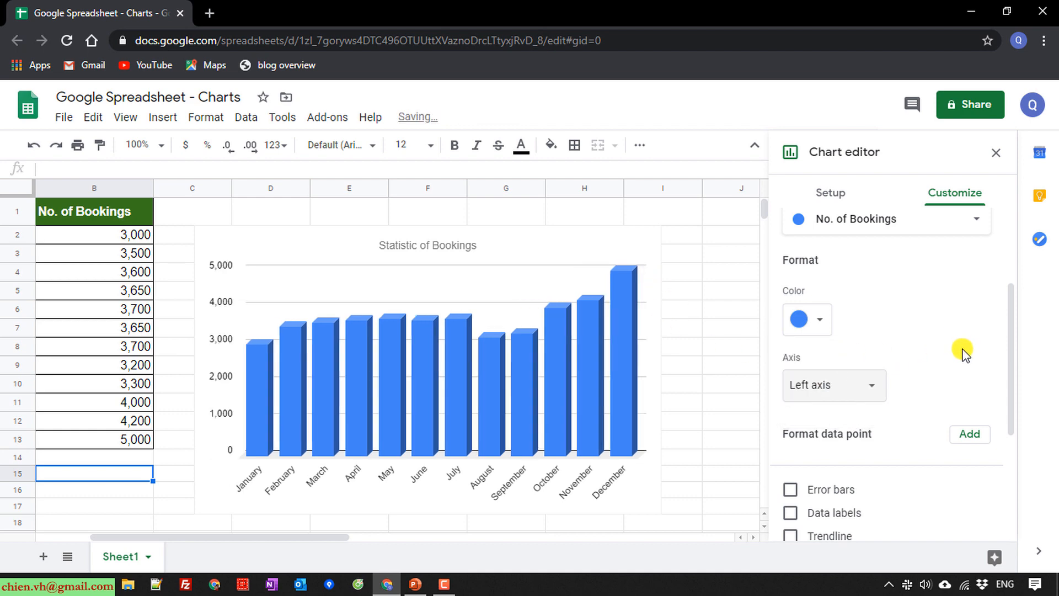
- Turn on data labels and error bars for the No. of Bookings series
{"action": "scroll", "coordinate": [963, 363], "scroll_direction": "down", "scroll_amount": 3}
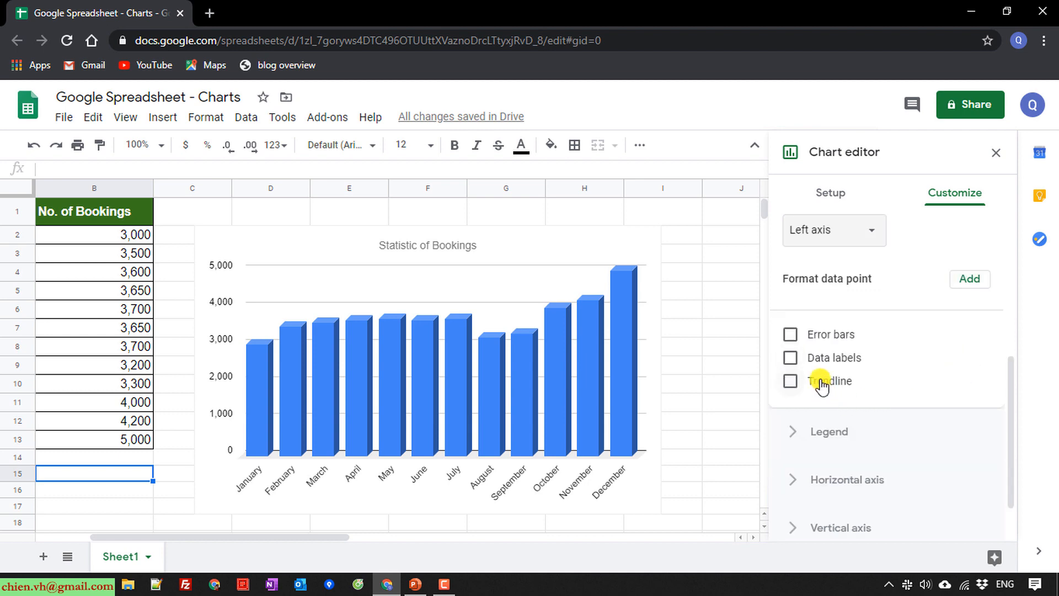
{"action": "left_click", "coordinate": [790, 357]}
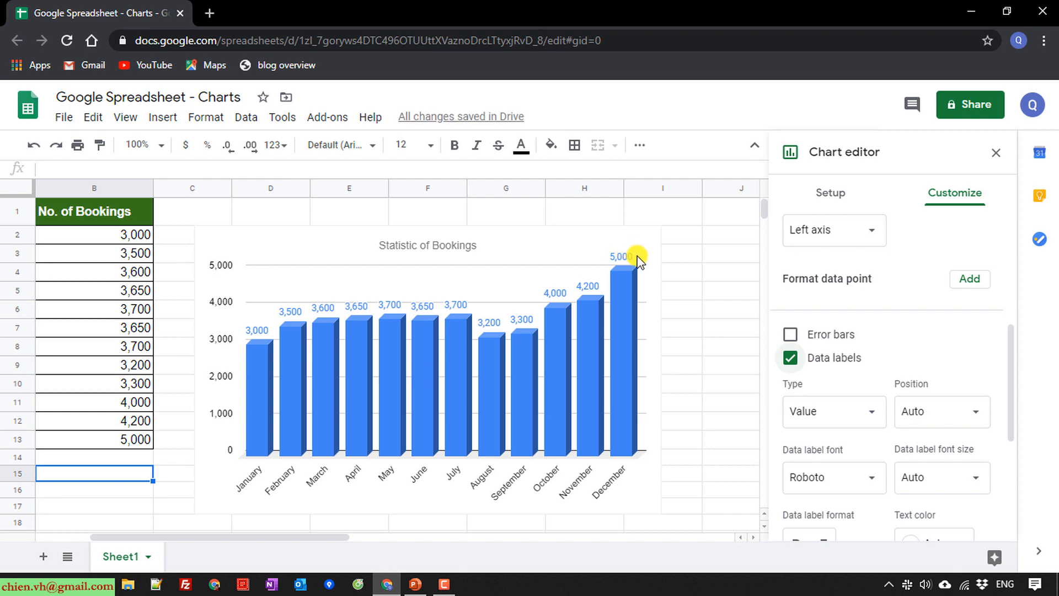
{"action": "left_click", "coordinate": [791, 335]}
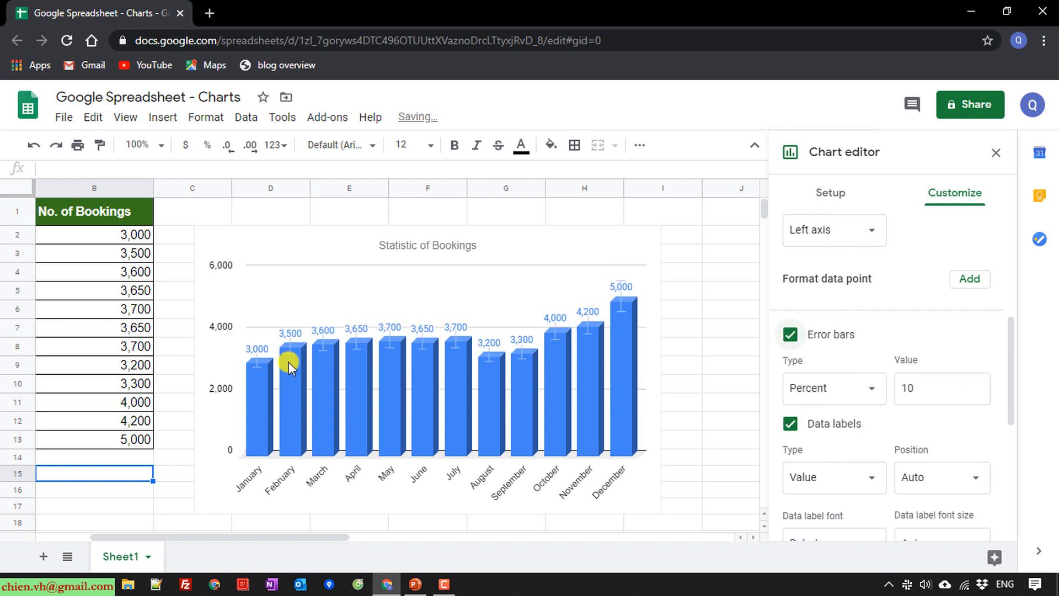
- Turn off the error bars for the No. of Bookings series
{"action": "left_click", "coordinate": [790, 334]}
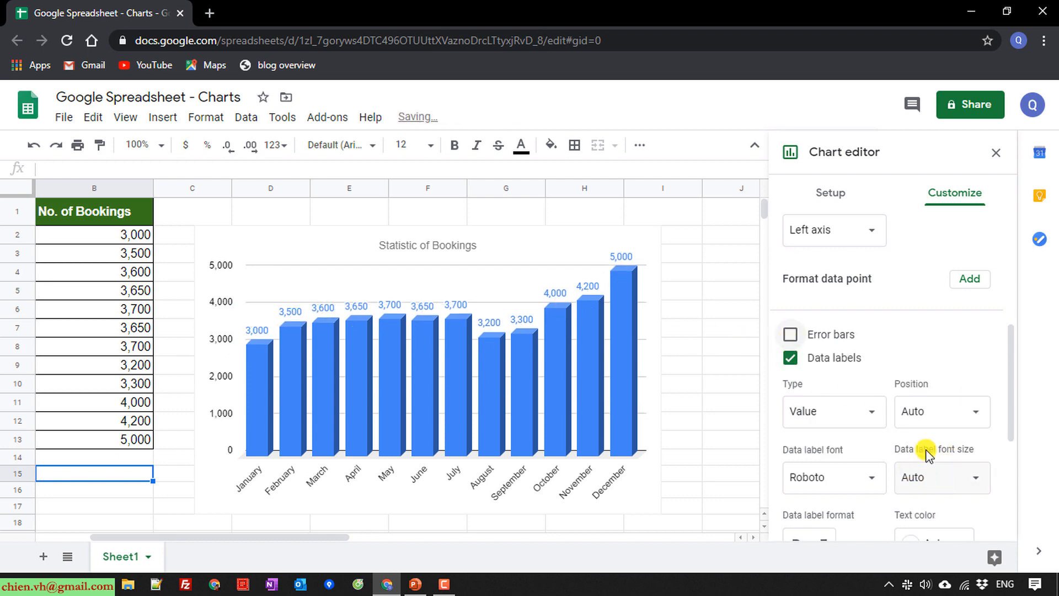
{"action": "scroll", "coordinate": [938, 435], "scroll_direction": "down", "scroll_amount": 2}
{"action": "scroll", "coordinate": [953, 436], "scroll_direction": "down", "scroll_amount": 3}
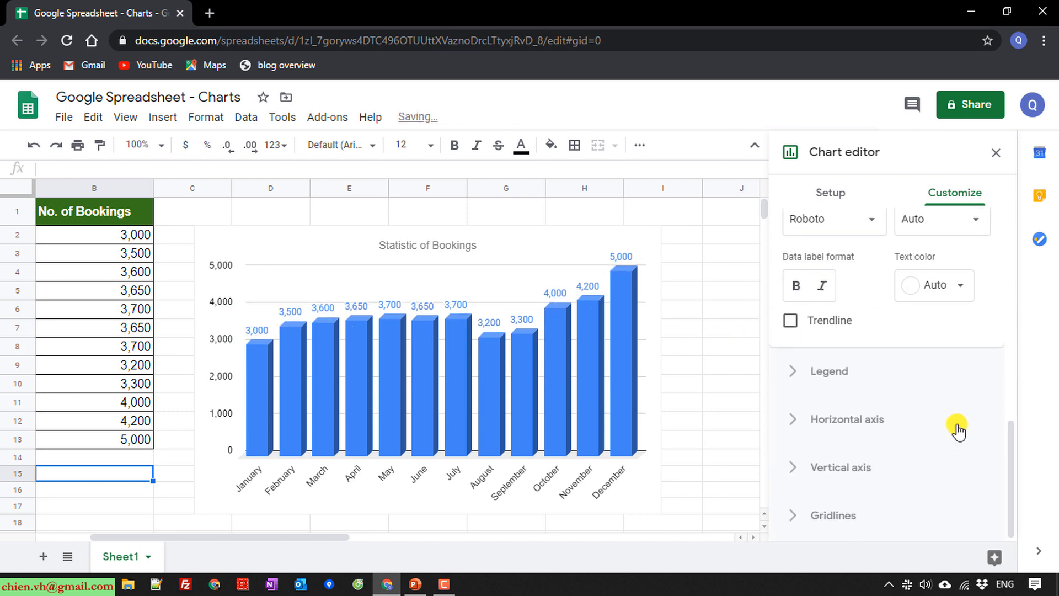
- Expand the chart's legend options and try Right as the legend position
{"action": "left_click", "coordinate": [794, 375]}
{"action": "scroll", "coordinate": [802, 392], "scroll_direction": "down", "scroll_amount": 1}
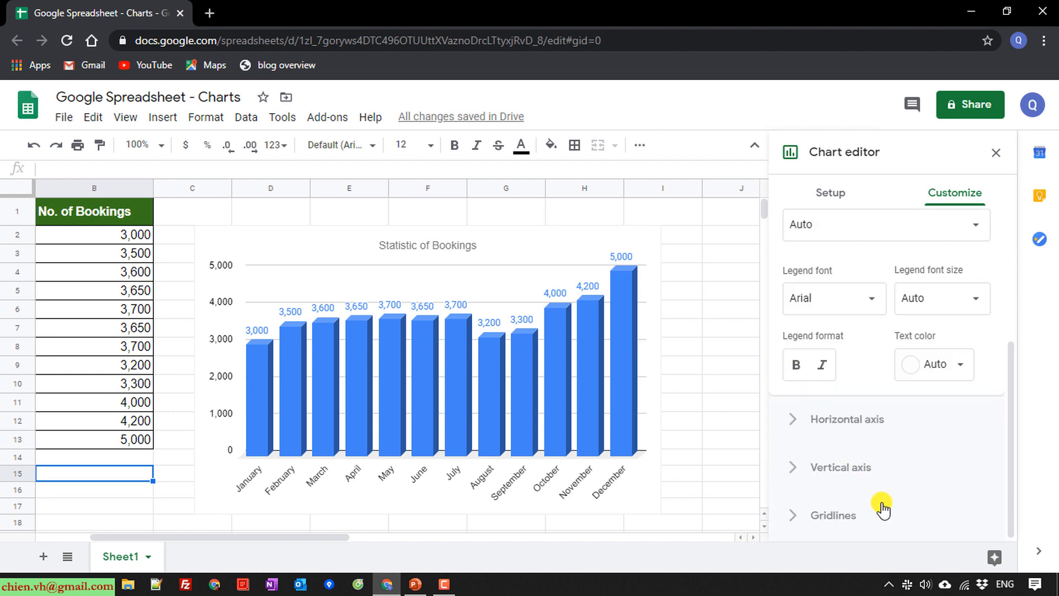
{"action": "scroll", "coordinate": [881, 494], "scroll_direction": "up", "scroll_amount": 1}
{"action": "scroll", "coordinate": [881, 493], "scroll_direction": "up", "scroll_amount": 1}
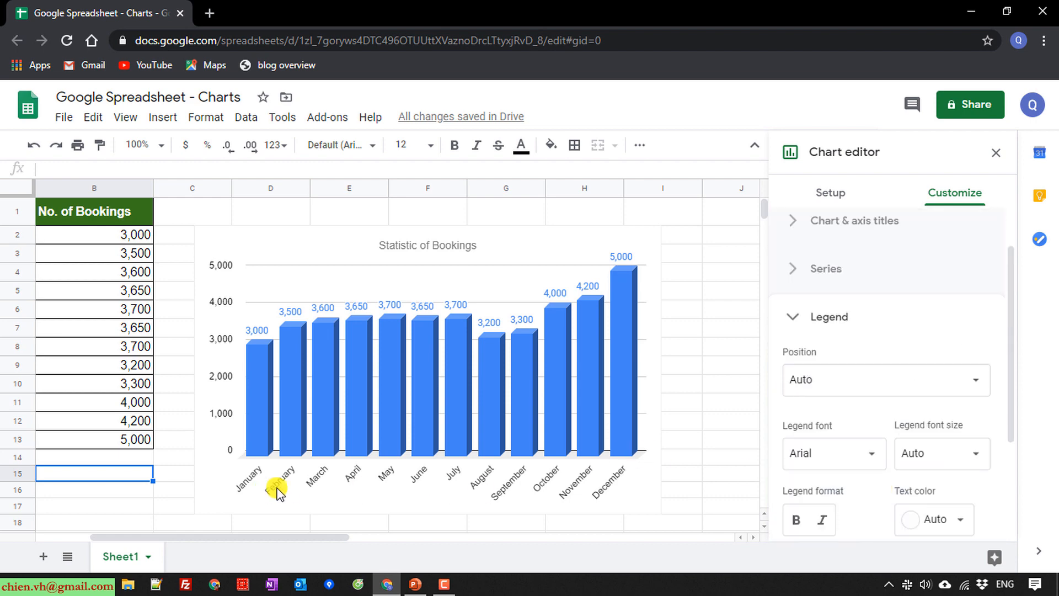
{"action": "left_click", "coordinate": [963, 367]}
{"action": "left_click", "coordinate": [844, 302]}
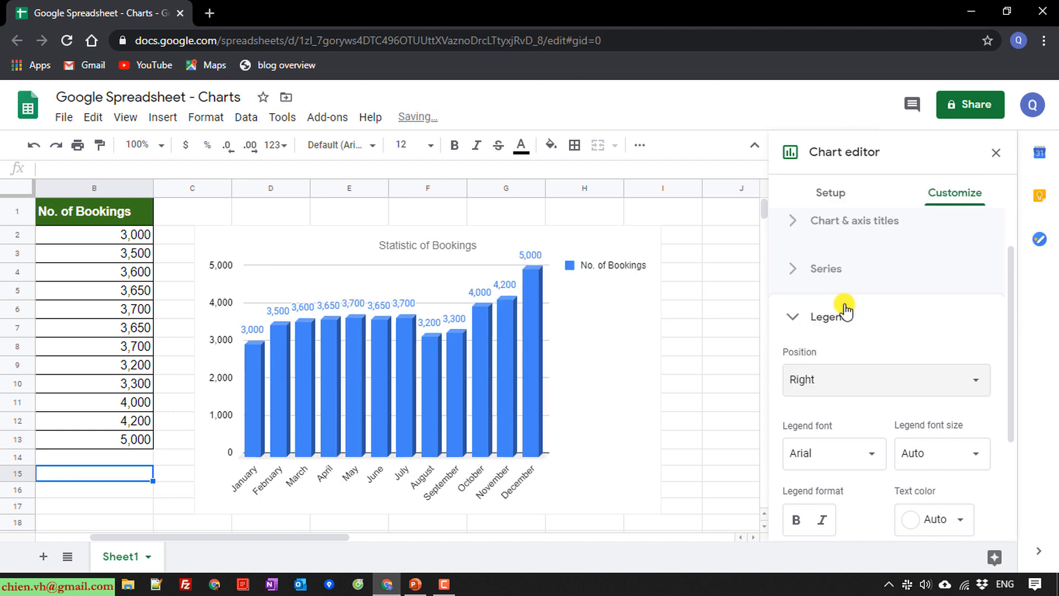
- Try None as the legend position, set it to Top, and collapse the legend options
{"action": "left_click", "coordinate": [856, 380]}
{"action": "left_click", "coordinate": [856, 380]}
{"action": "left_click", "coordinate": [825, 381]}
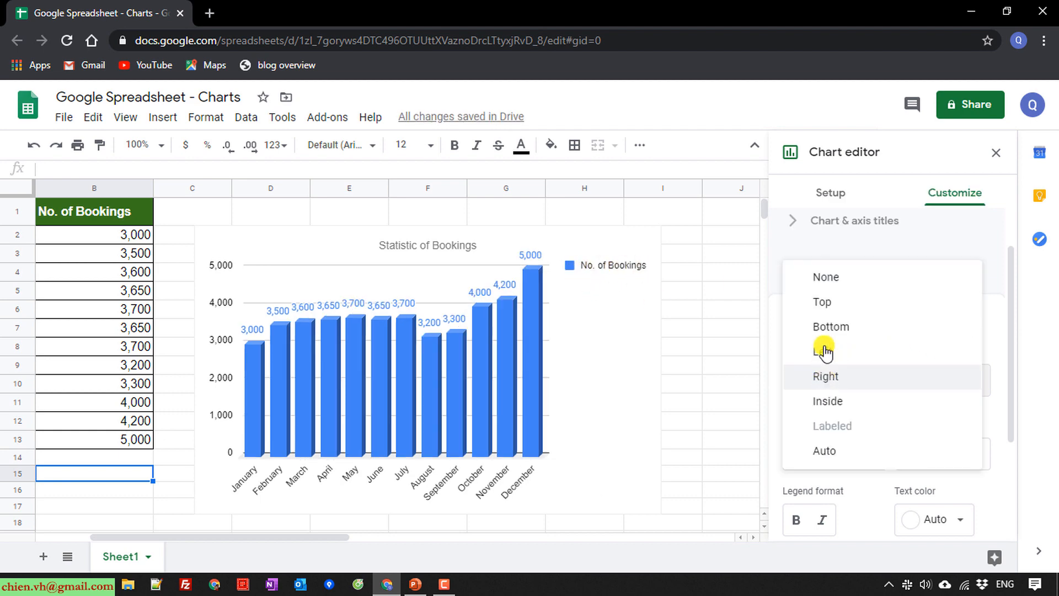
{"action": "left_click", "coordinate": [822, 278]}
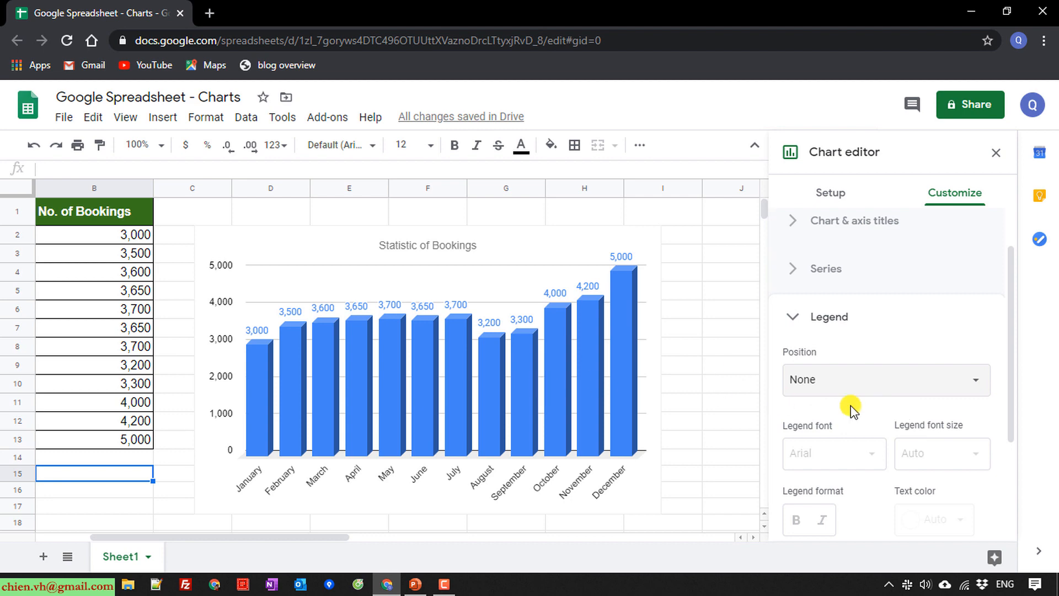
{"action": "left_click", "coordinate": [865, 377]}
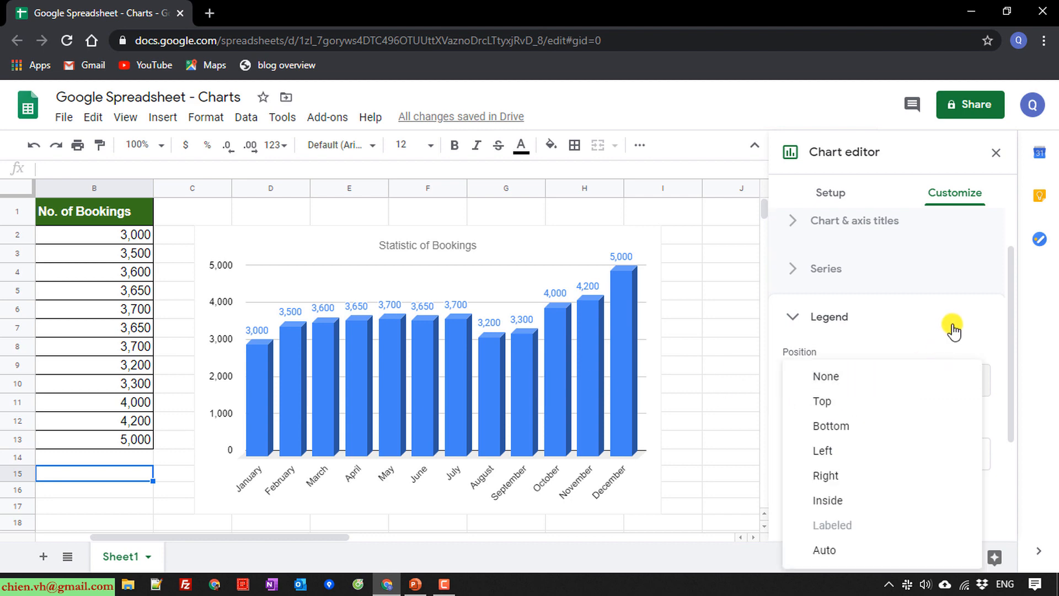
{"action": "left_click", "coordinate": [843, 405]}
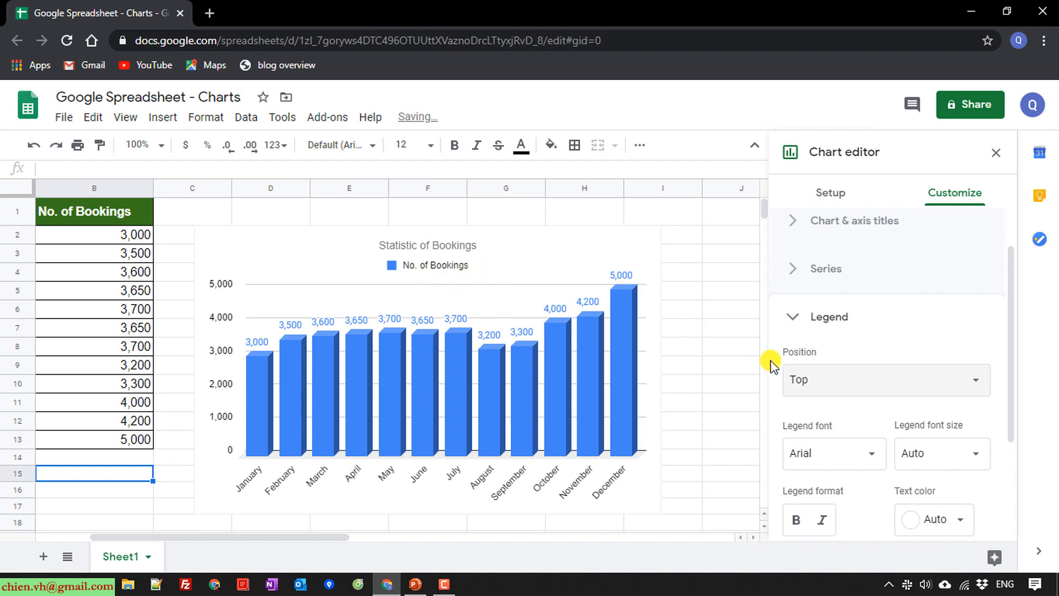
{"action": "left_click", "coordinate": [796, 319]}
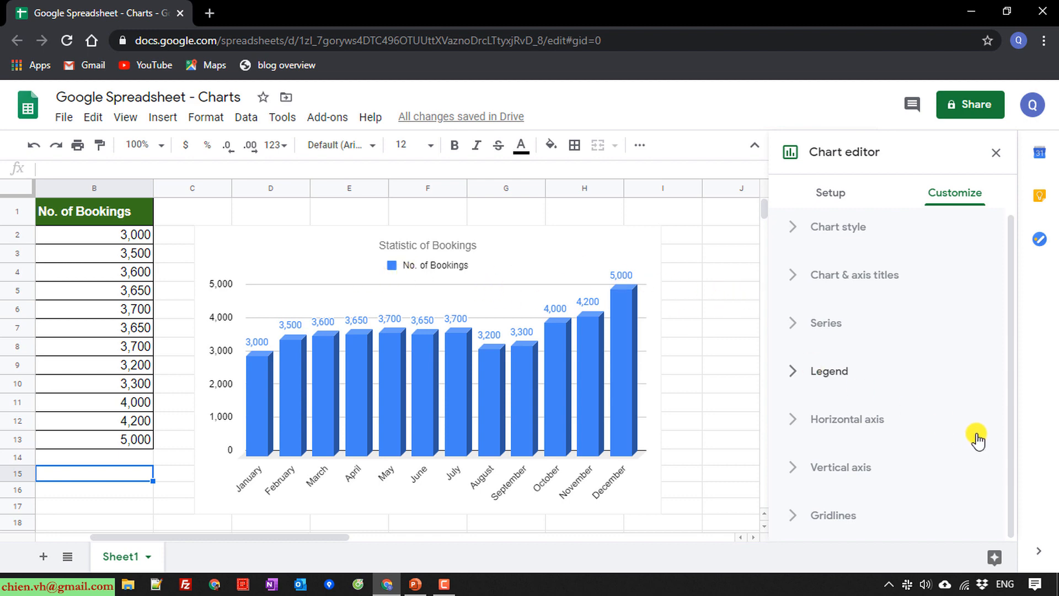
- Examine the chart's horizontal axis options and vertical axis options, collapsing each section after viewing it
{"action": "left_click", "coordinate": [795, 429]}
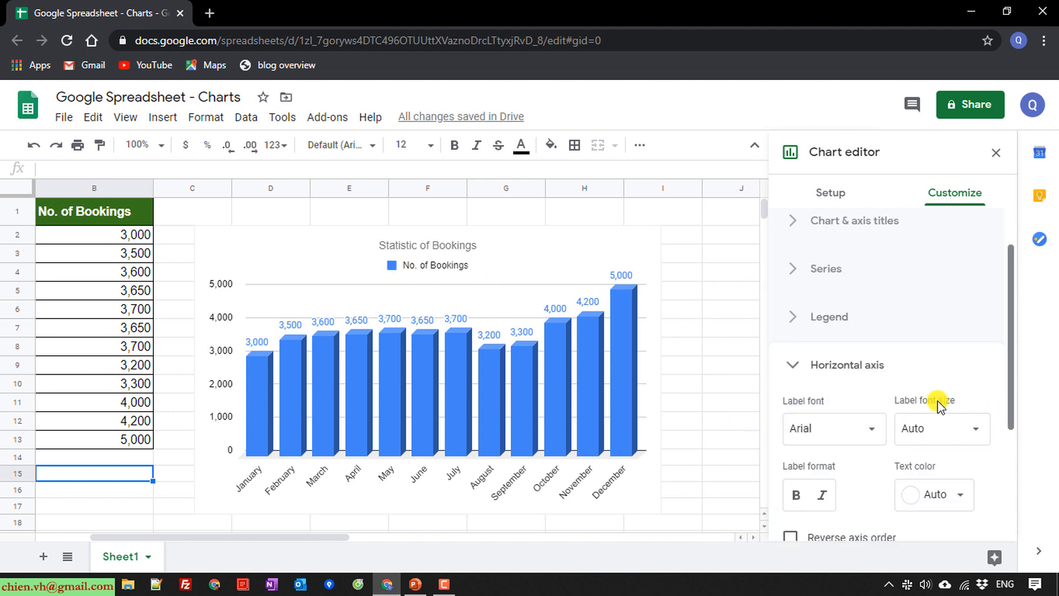
{"action": "left_click", "coordinate": [789, 366]}
{"action": "left_click", "coordinate": [793, 474]}
{"action": "scroll", "coordinate": [958, 476], "scroll_direction": "down", "scroll_amount": 3}
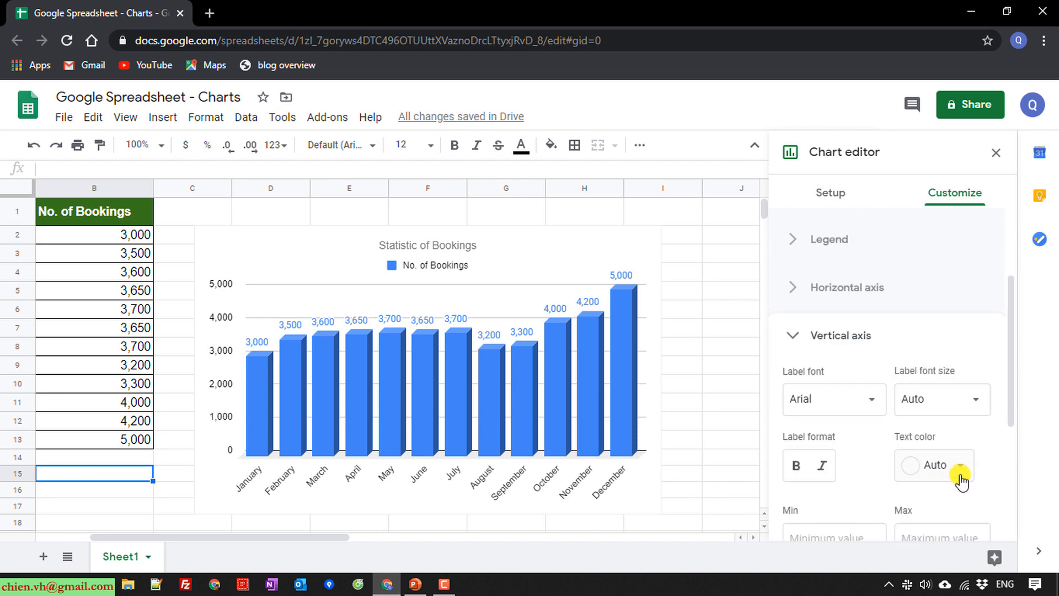
{"action": "scroll", "coordinate": [824, 316], "scroll_direction": "up", "scroll_amount": 2}
{"action": "scroll", "coordinate": [826, 320], "scroll_direction": "up", "scroll_amount": 1}
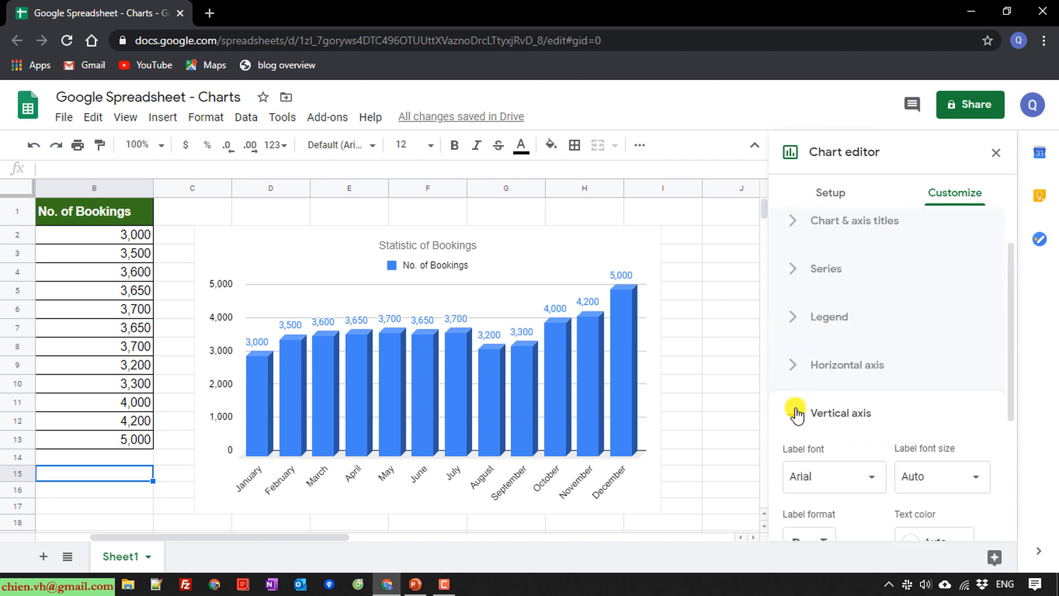
{"action": "left_click", "coordinate": [796, 414]}
- Set the vertical axis major gridline count to None and collapse the gridline options
{"action": "left_click", "coordinate": [793, 519]}
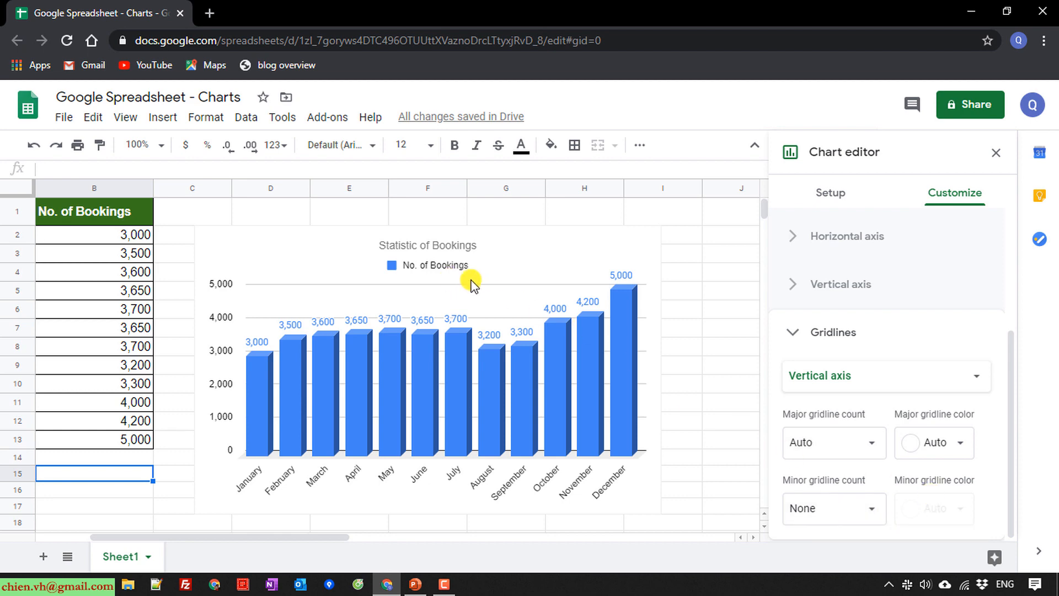
{"action": "left_click", "coordinate": [871, 444]}
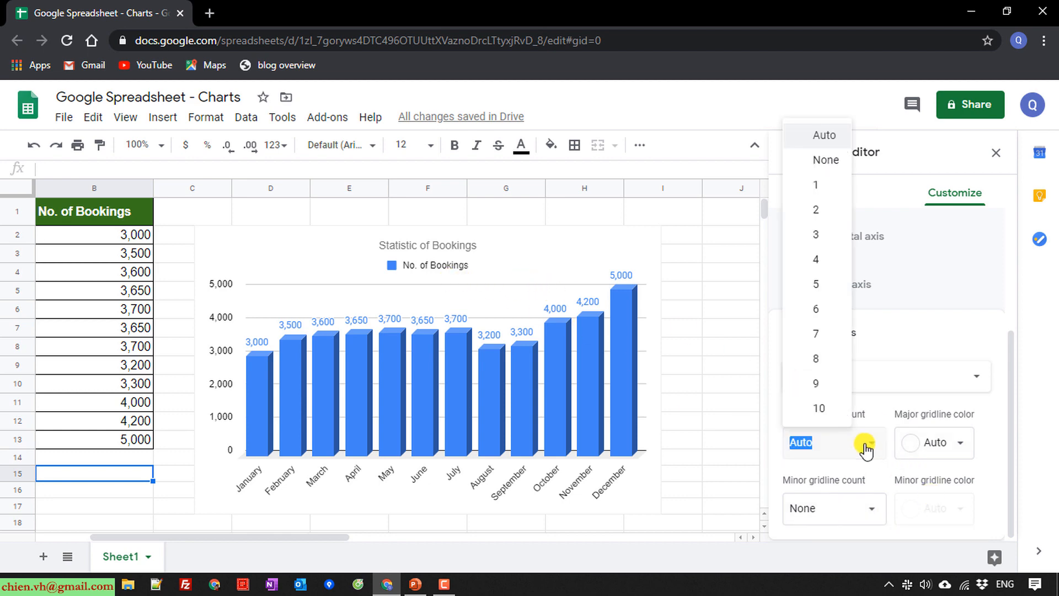
{"action": "left_click", "coordinate": [826, 166]}
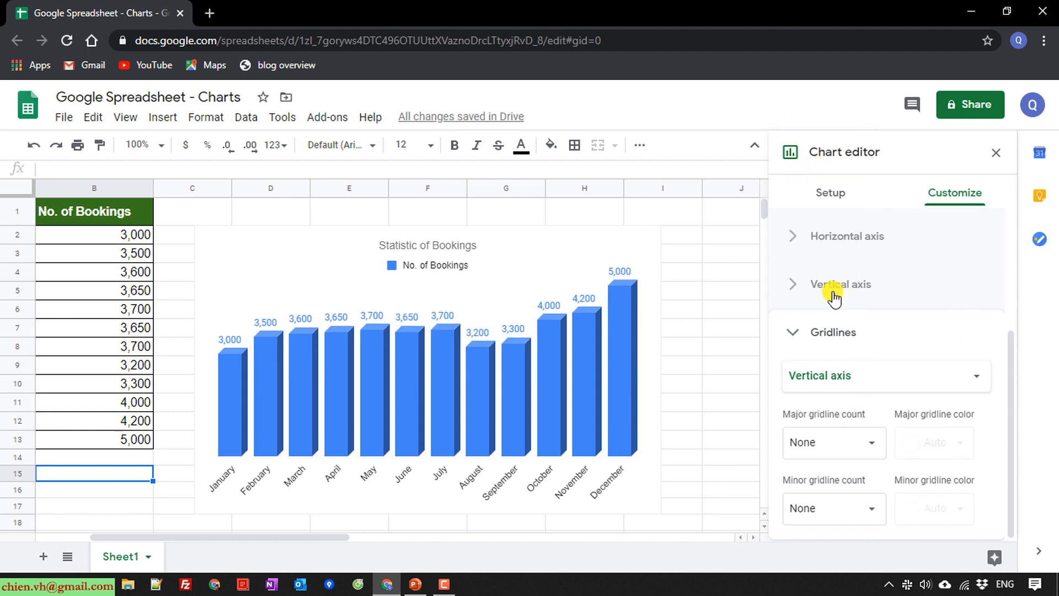
{"action": "left_click", "coordinate": [793, 332]}
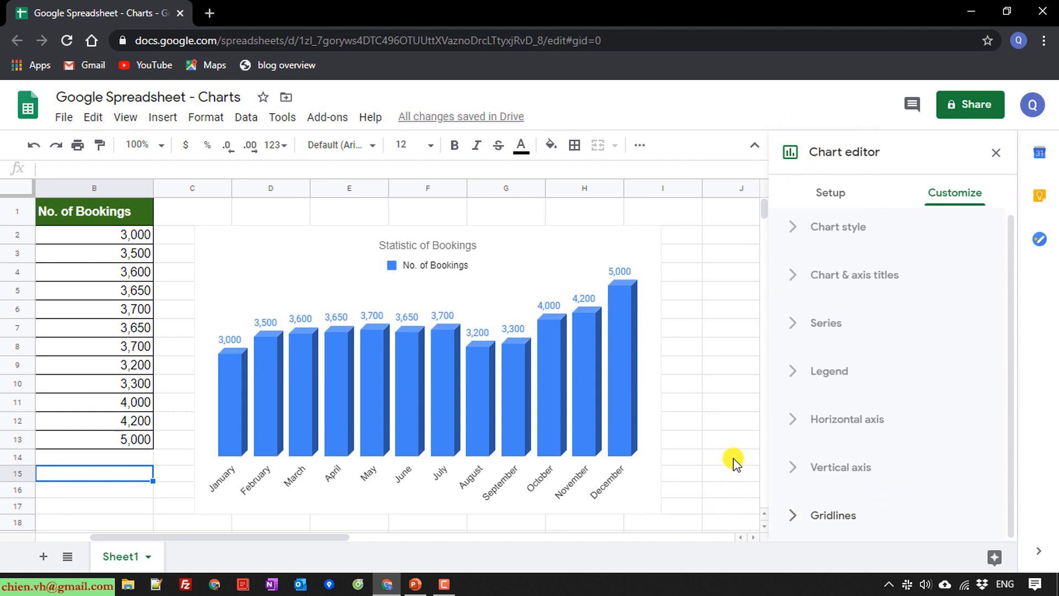
- Expand the chart style options and the series options for No. of Bookings
{"action": "left_click", "coordinate": [794, 232]}
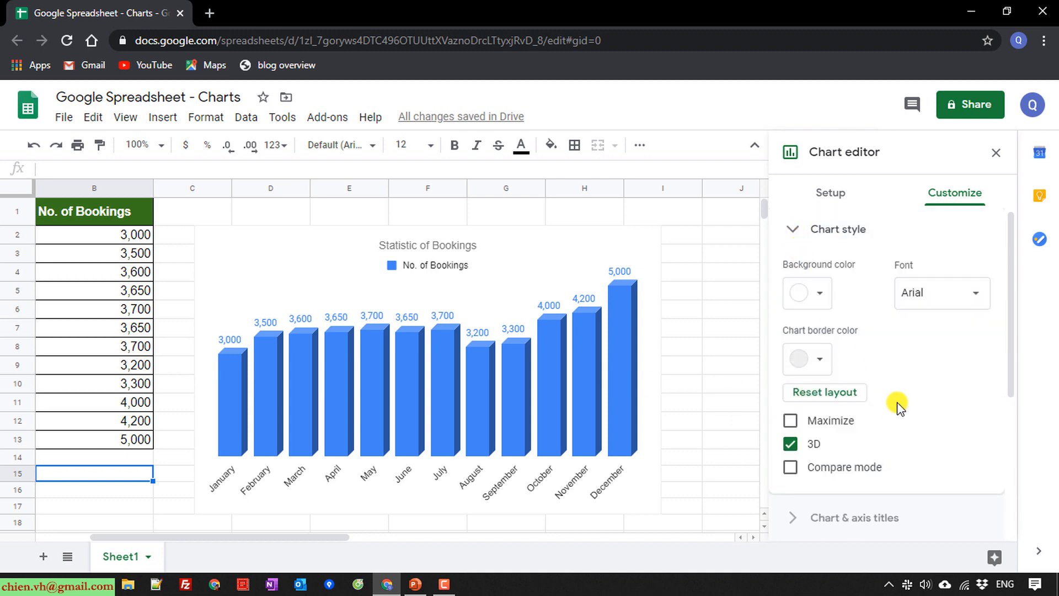
{"action": "scroll", "coordinate": [898, 405], "scroll_direction": "down", "scroll_amount": 3}
{"action": "left_click", "coordinate": [799, 413]}
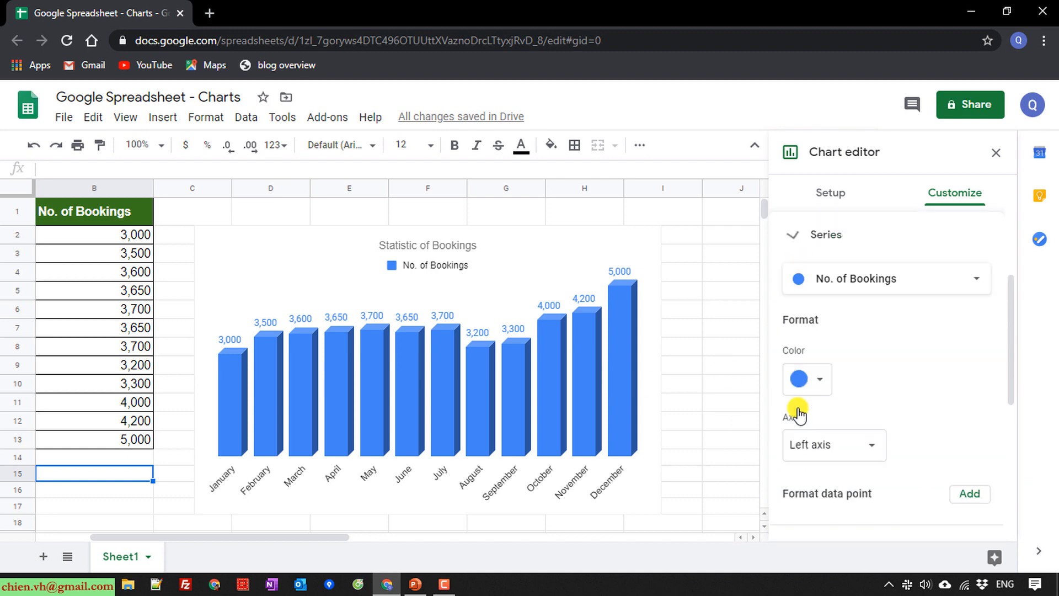
{"action": "scroll", "coordinate": [827, 398], "scroll_direction": "down", "scroll_amount": 1}
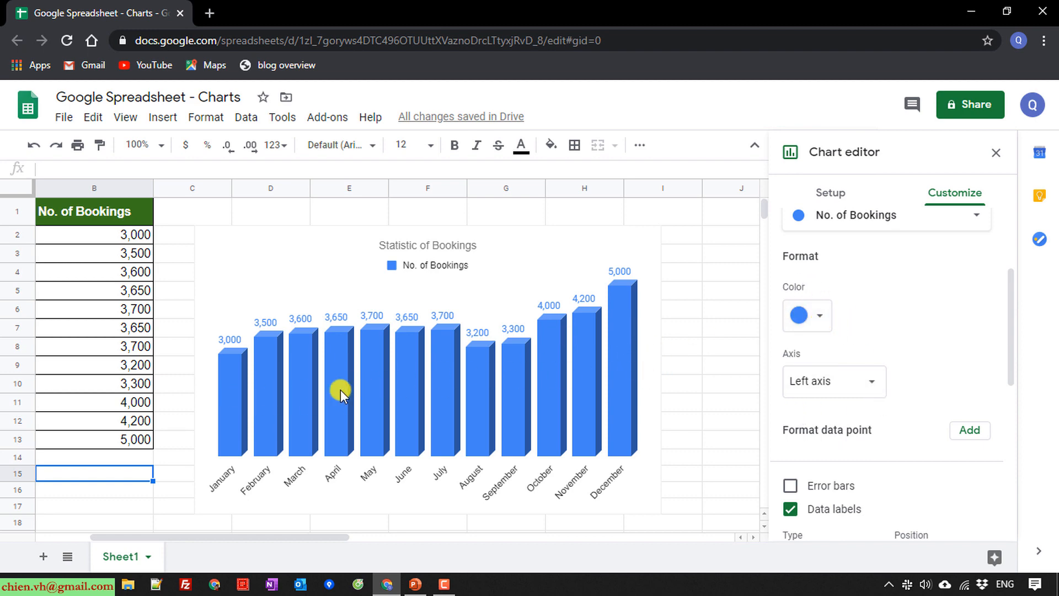
- Try three increasingly dark greens and two blue shades as the color of the No. of Bookings series
{"action": "left_click", "coordinate": [821, 319]}
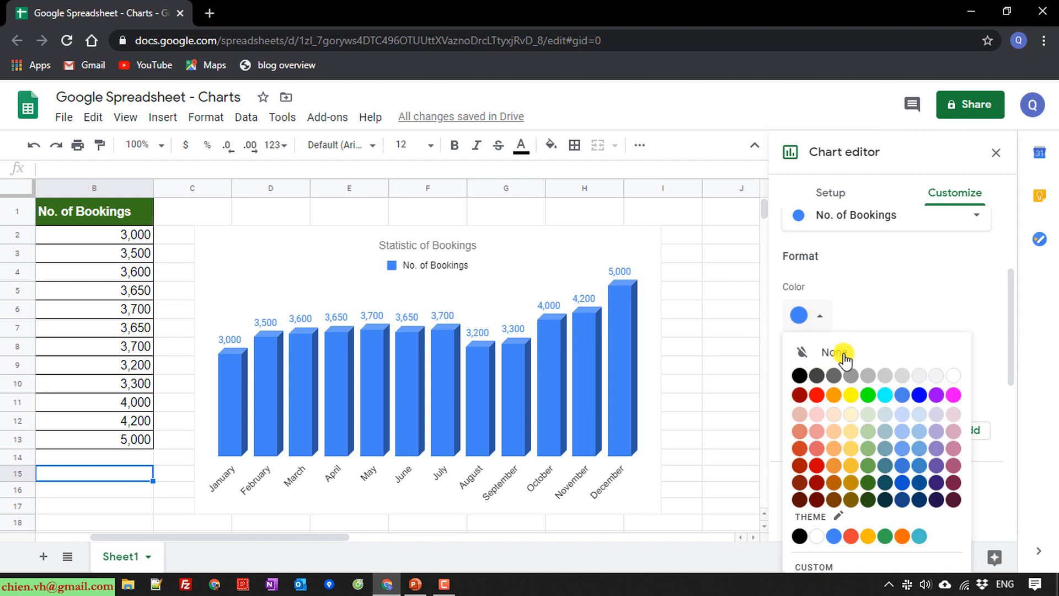
{"action": "left_click", "coordinate": [868, 449]}
{"action": "left_click", "coordinate": [813, 313]}
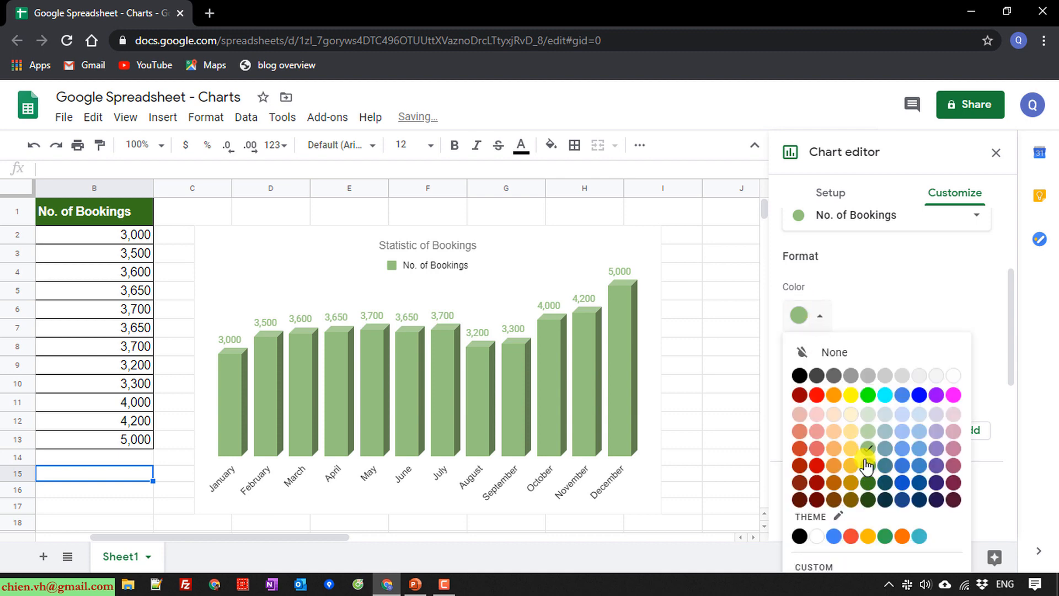
{"action": "left_click", "coordinate": [868, 465]}
{"action": "left_click", "coordinate": [814, 314]}
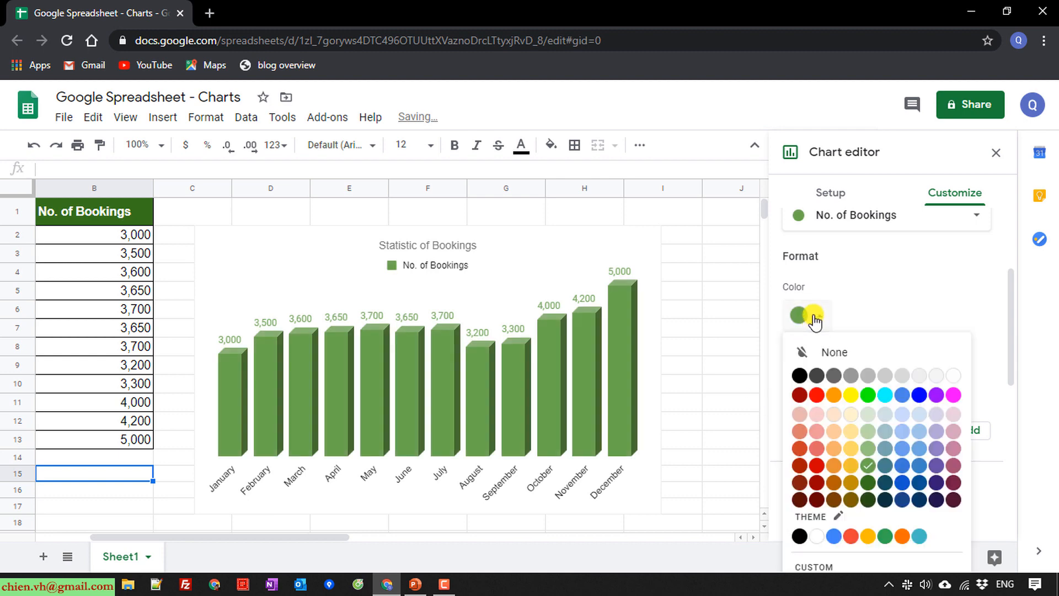
{"action": "left_click", "coordinate": [870, 485]}
{"action": "left_click", "coordinate": [814, 314]}
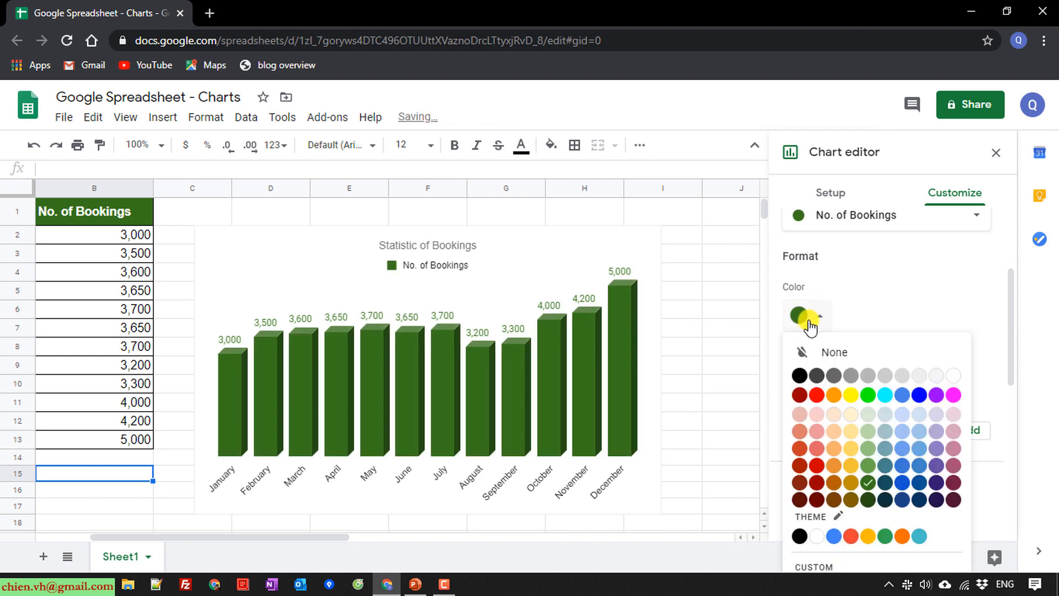
{"action": "left_click", "coordinate": [901, 468]}
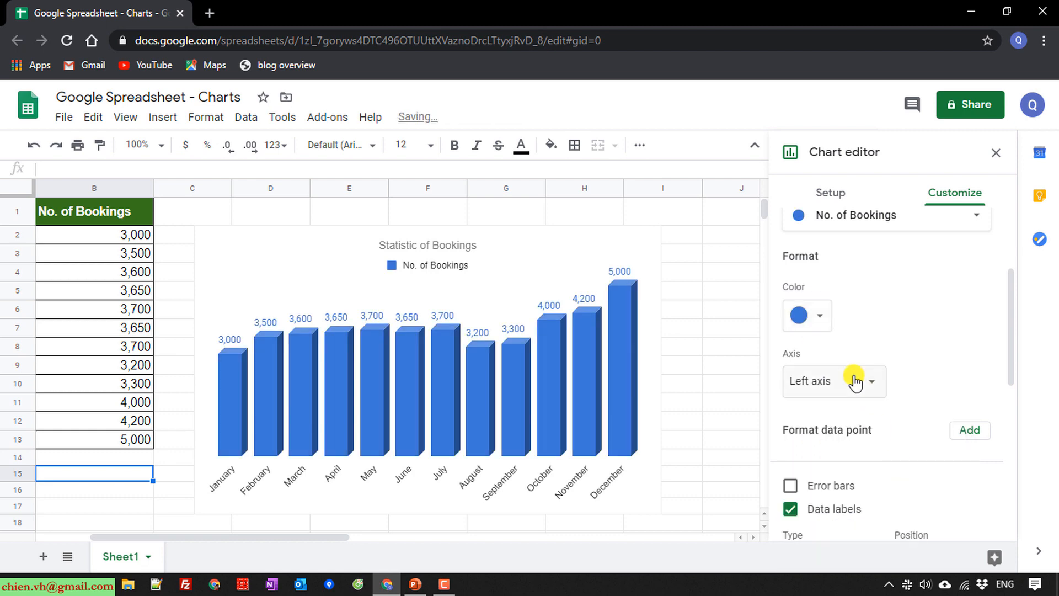
{"action": "left_click", "coordinate": [815, 316]}
{"action": "left_click", "coordinate": [920, 465]}
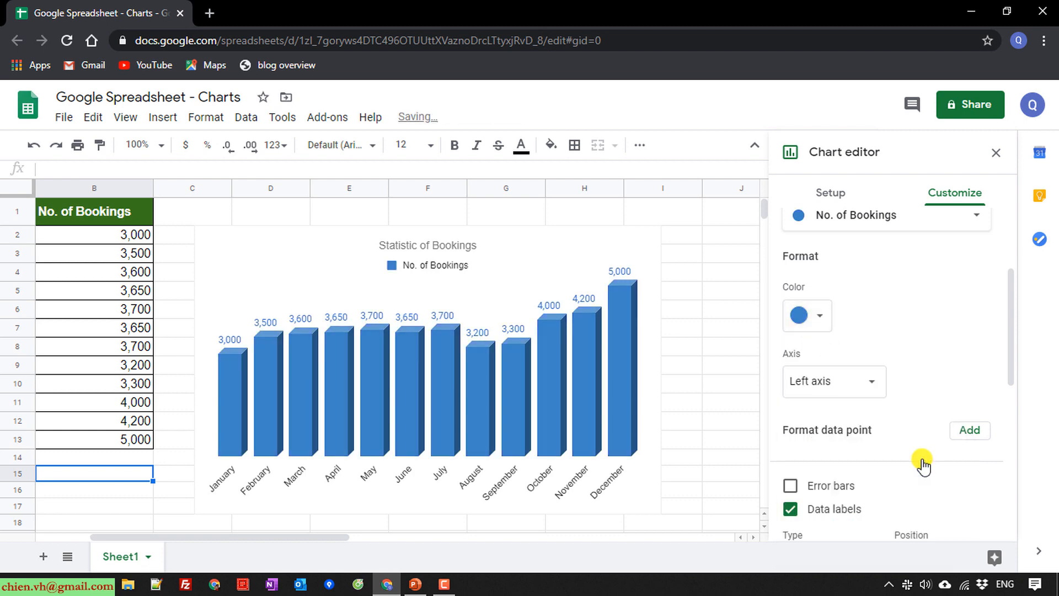
- Set the No. of Bookings series color to light purple and leave the chart editor
{"action": "left_click", "coordinate": [805, 313]}
{"action": "left_click", "coordinate": [937, 449]}
{"action": "left_click", "coordinate": [751, 349]}
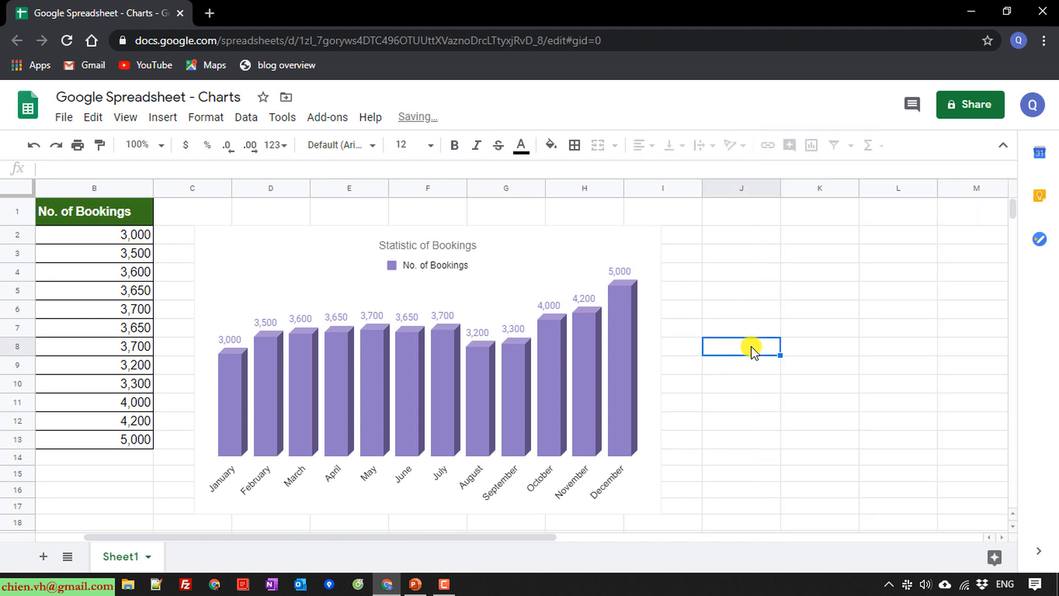
- Move the chart up to row 1, with its edge near the start of column D, and deselect it
{"action": "left_click_drag", "start_coordinate": [522, 541], "coordinate": [449, 539]}
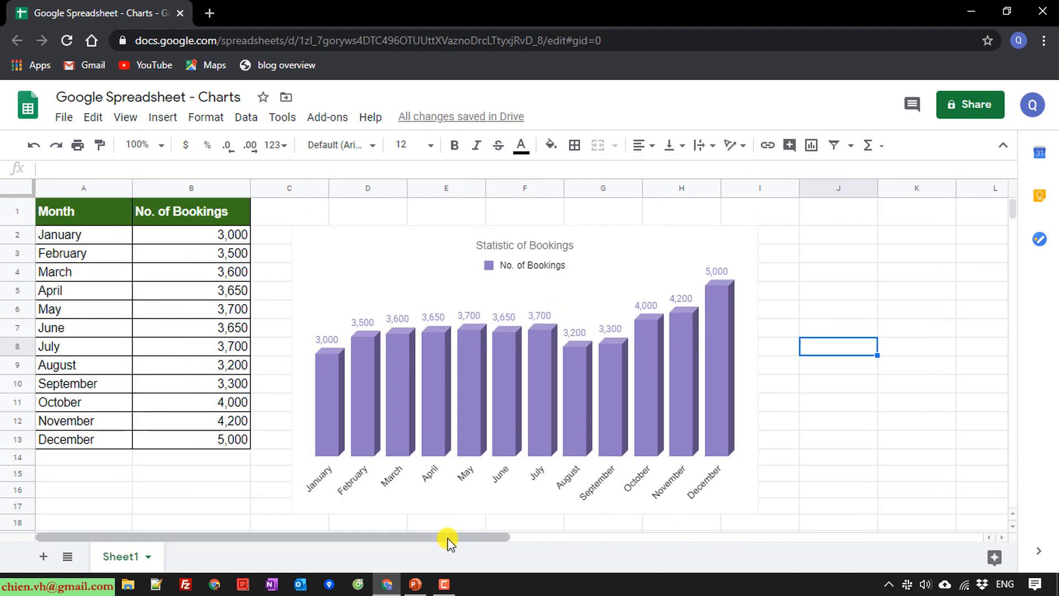
{"action": "left_click", "coordinate": [538, 361]}
{"action": "left_click_drag", "start_coordinate": [364, 265], "coordinate": [401, 237]}
{"action": "left_click", "coordinate": [906, 309]}
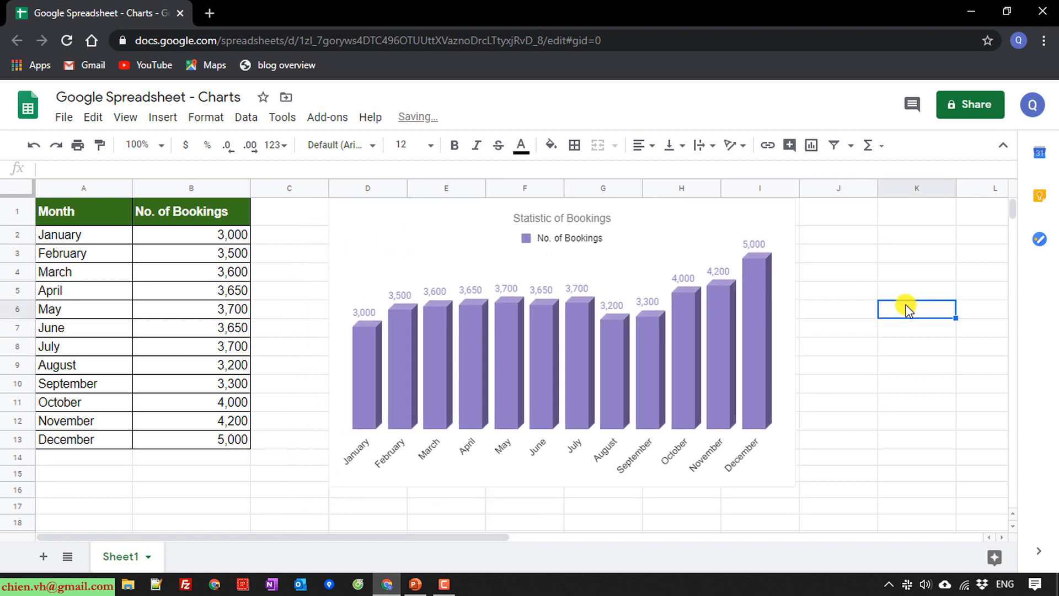